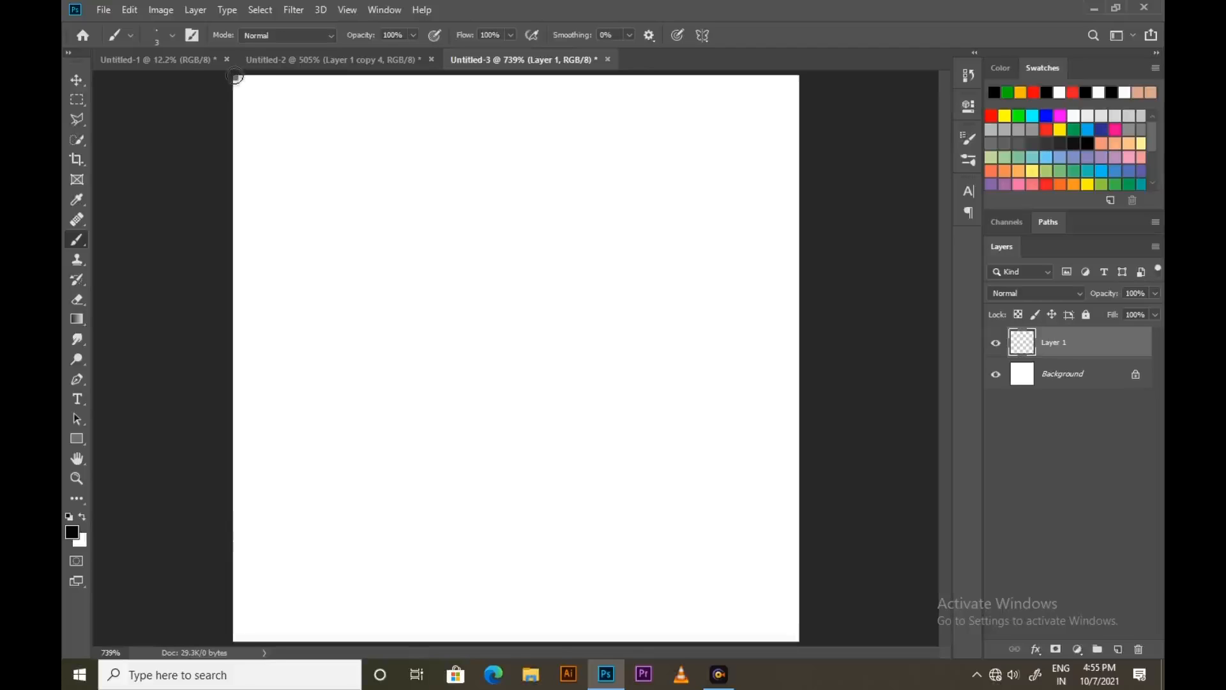
- Draw two straight black brush lines corner to corner on Layer 1, crossing the square canvas diagonally
click(236, 78)
shift+click(800, 636)
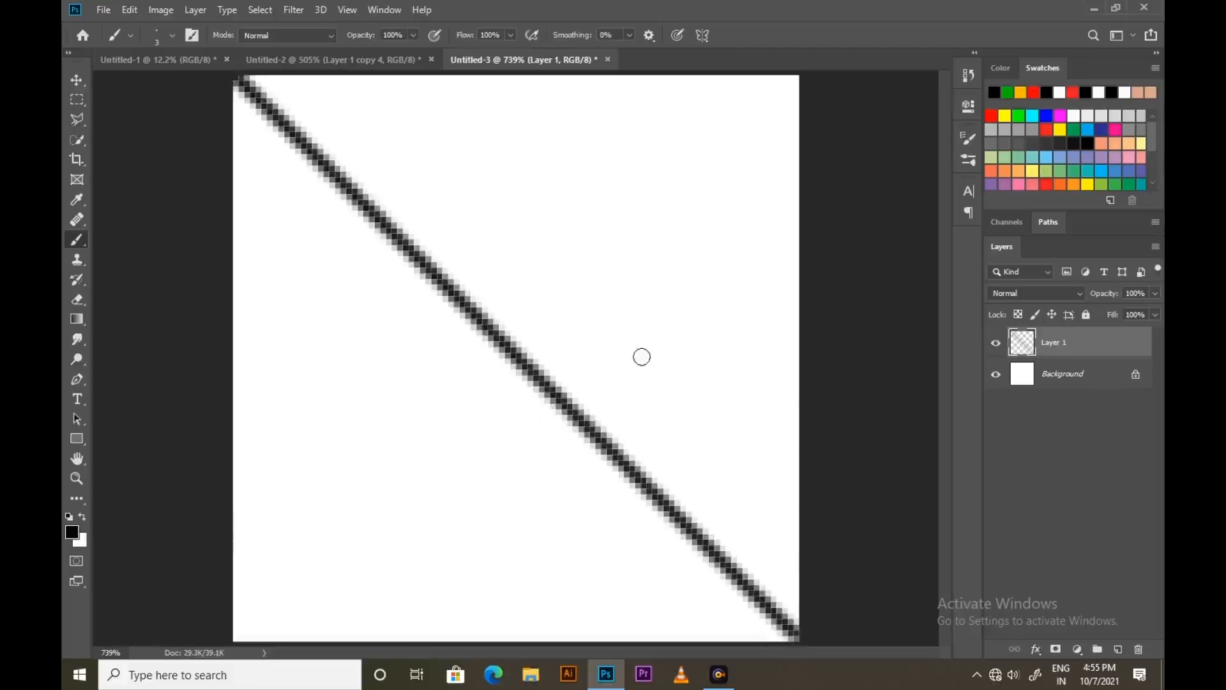
key(ctrl+minus)
scroll(492, 332, down, 1)
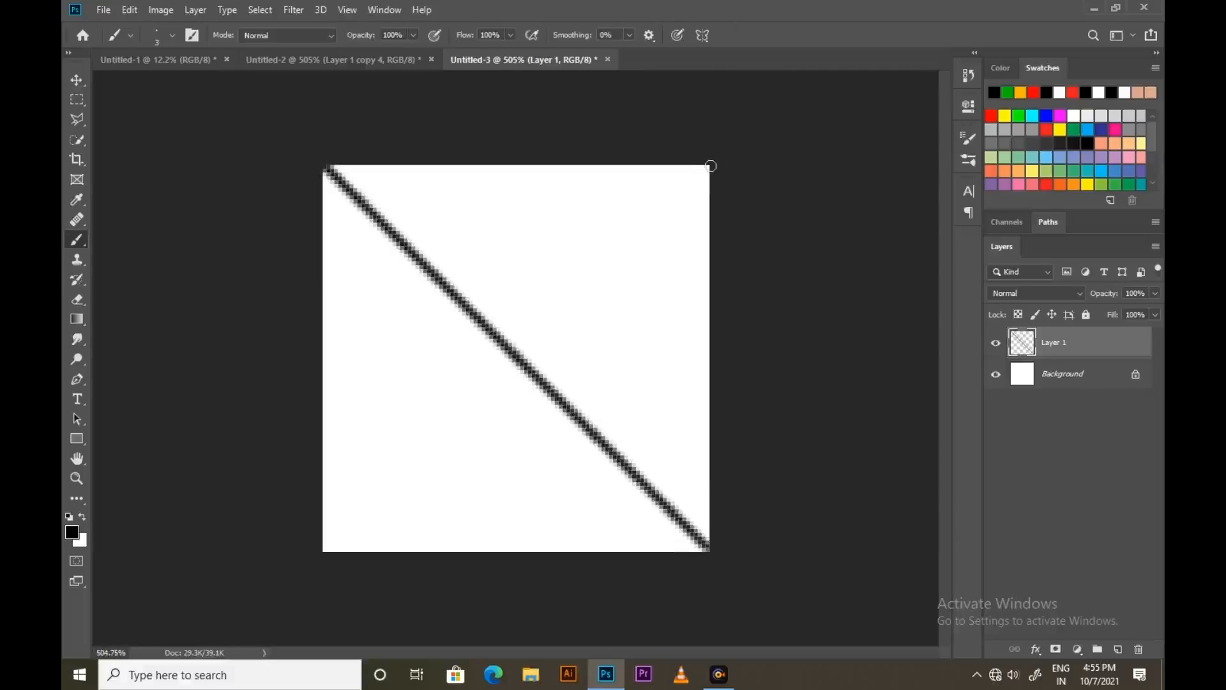
shift+click(321, 551)
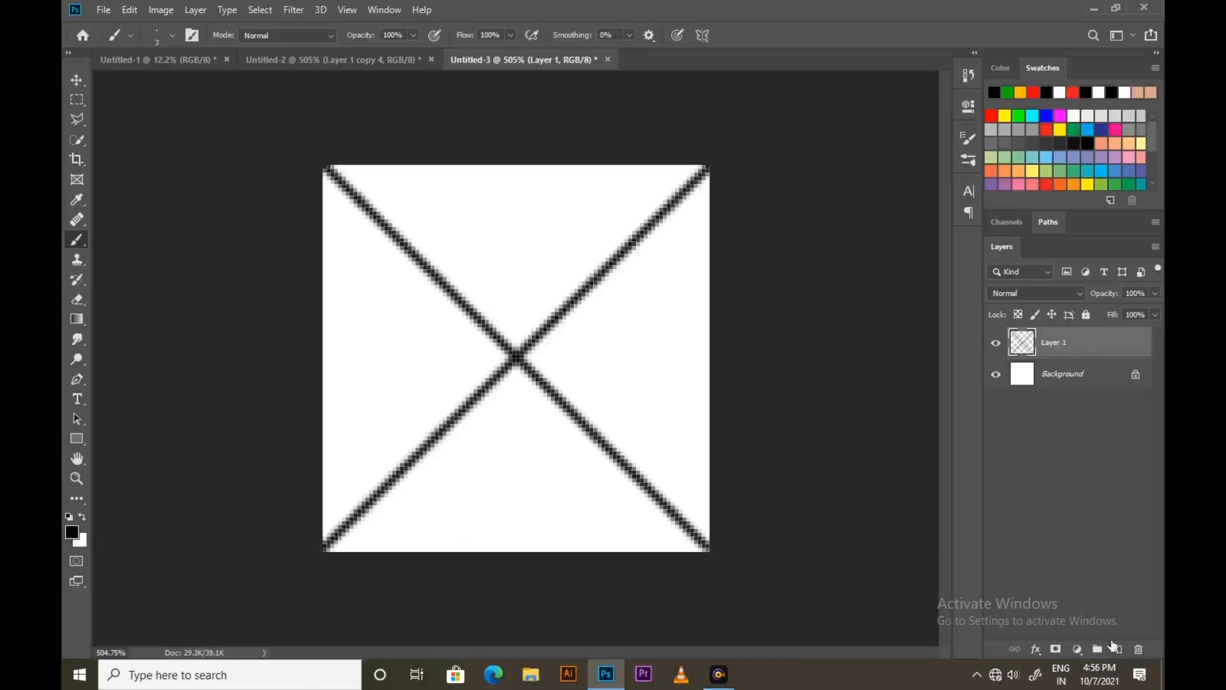
- Paint a straight vertical line across the canvas on a new layer and centre it horizontally with the other layers
click(1116, 648)
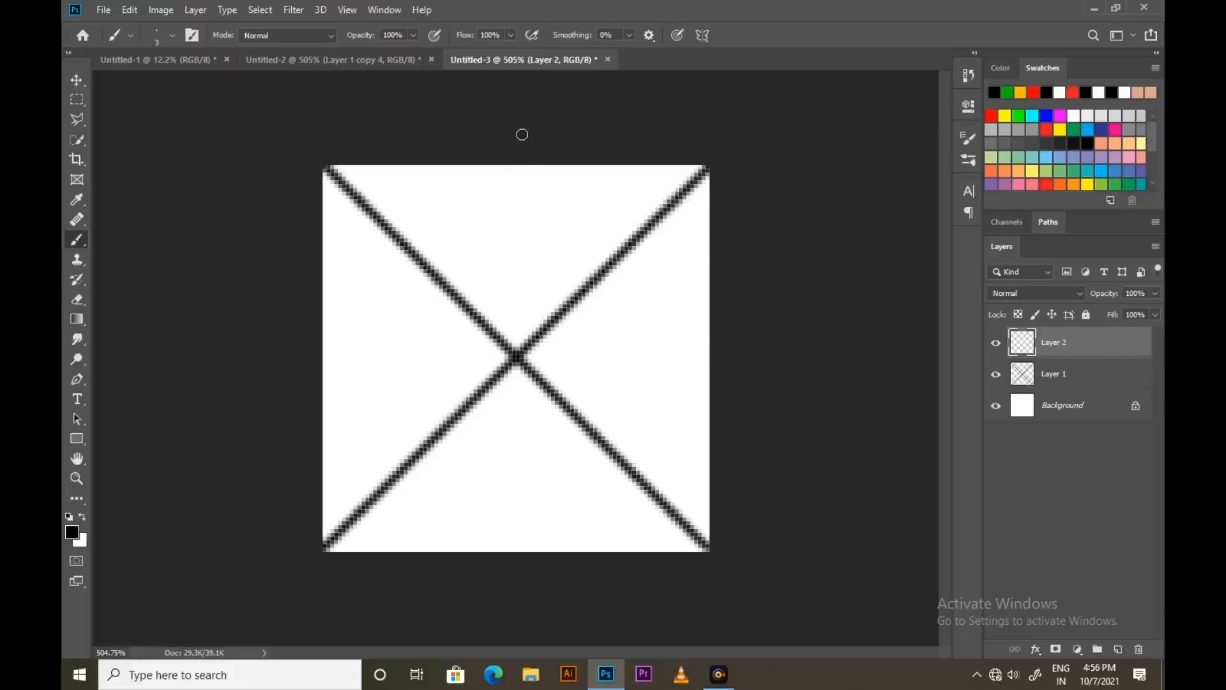
drag(528, 124, 528, 638)
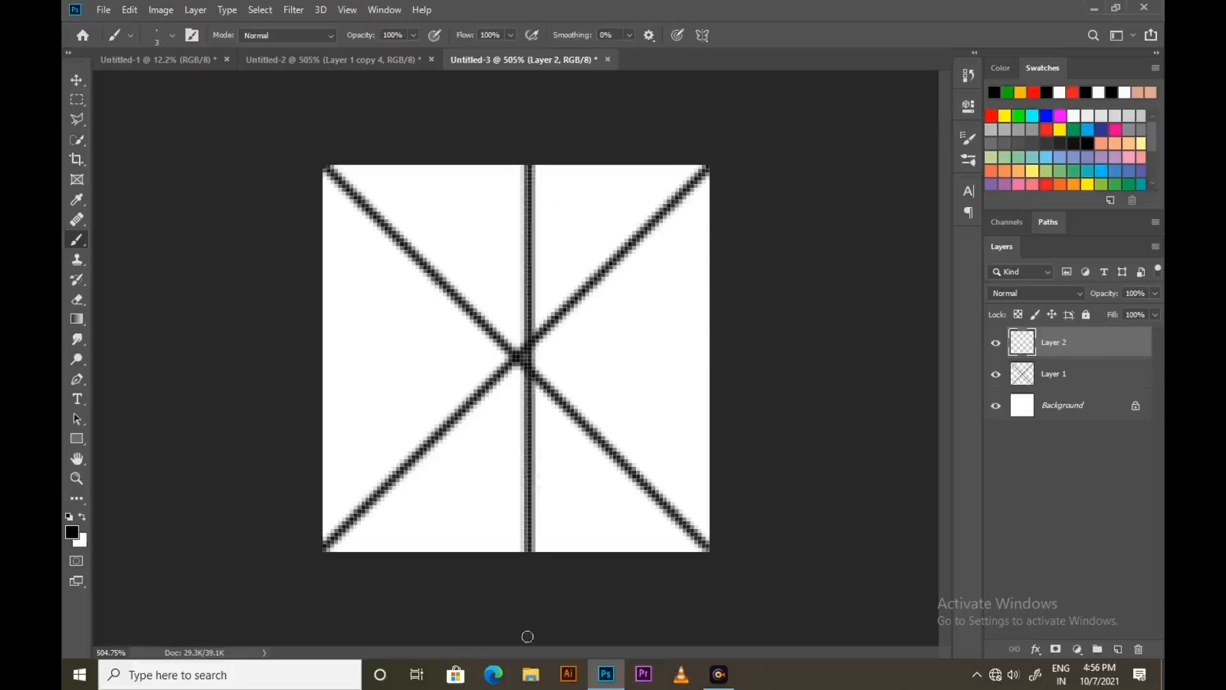
shift+click(1088, 407)
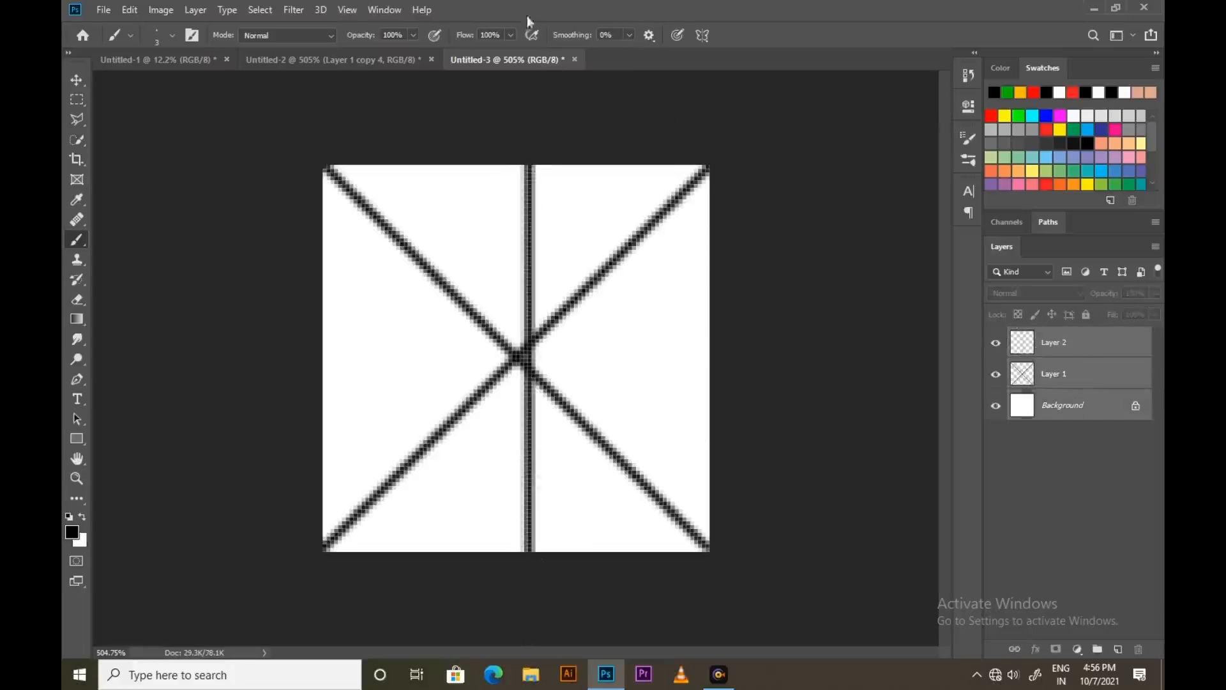
click(77, 79)
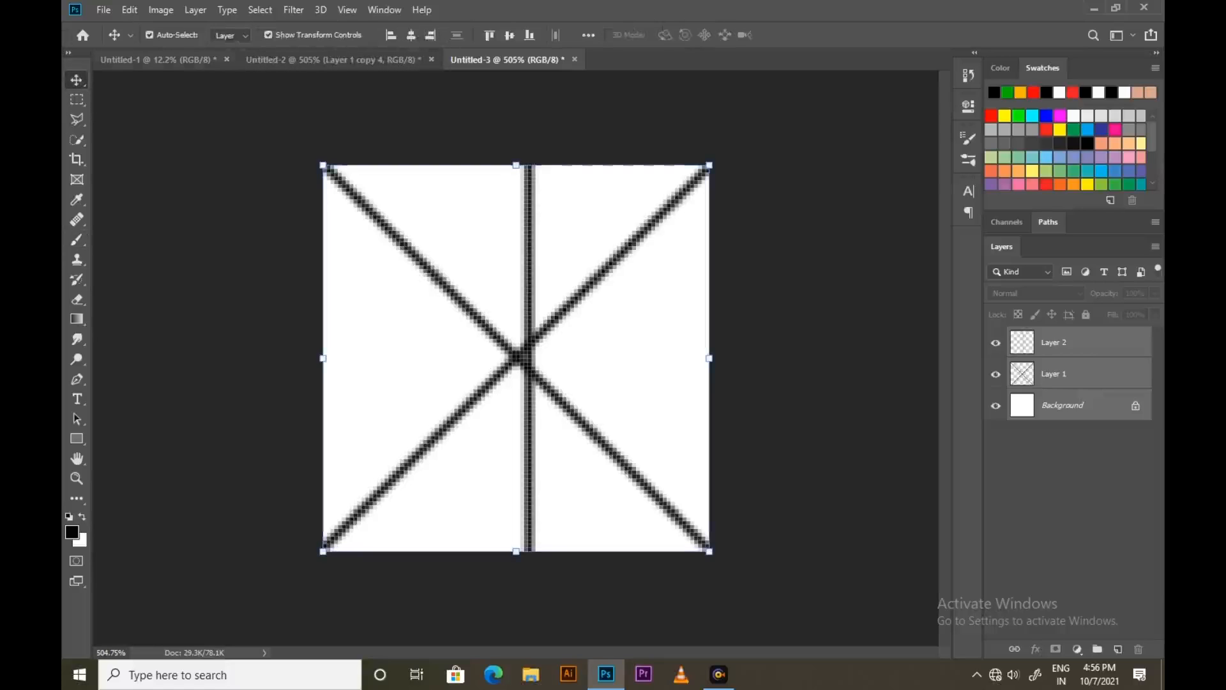
click(412, 37)
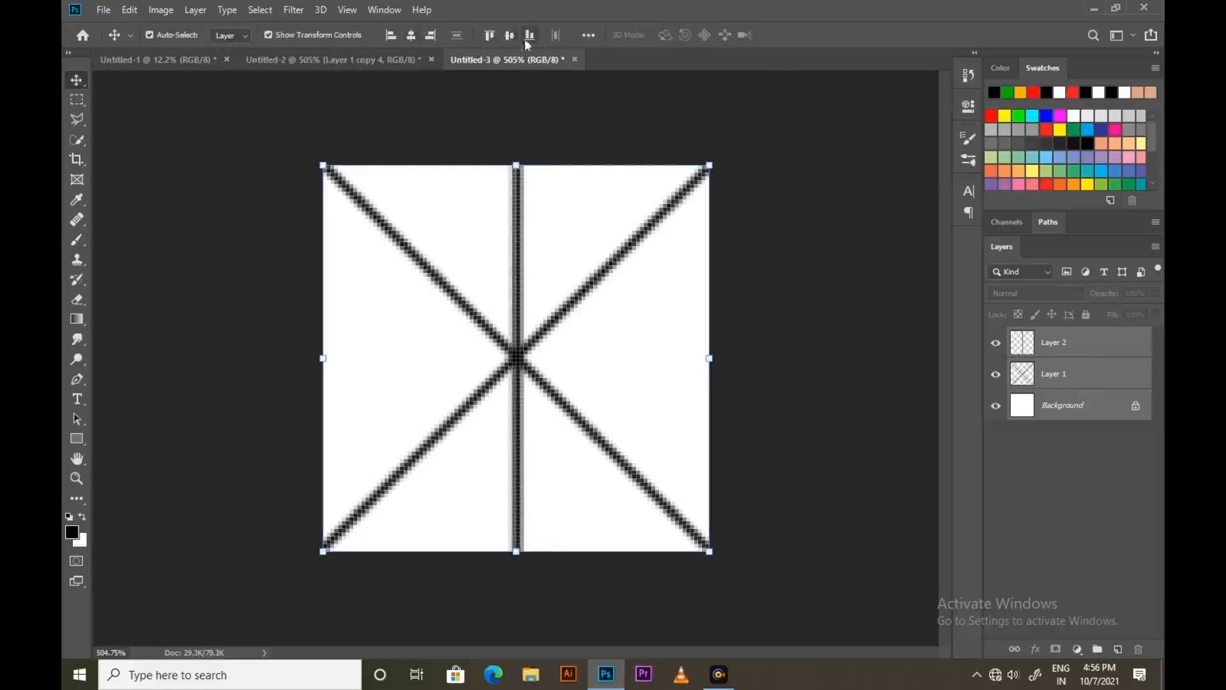
click(840, 256)
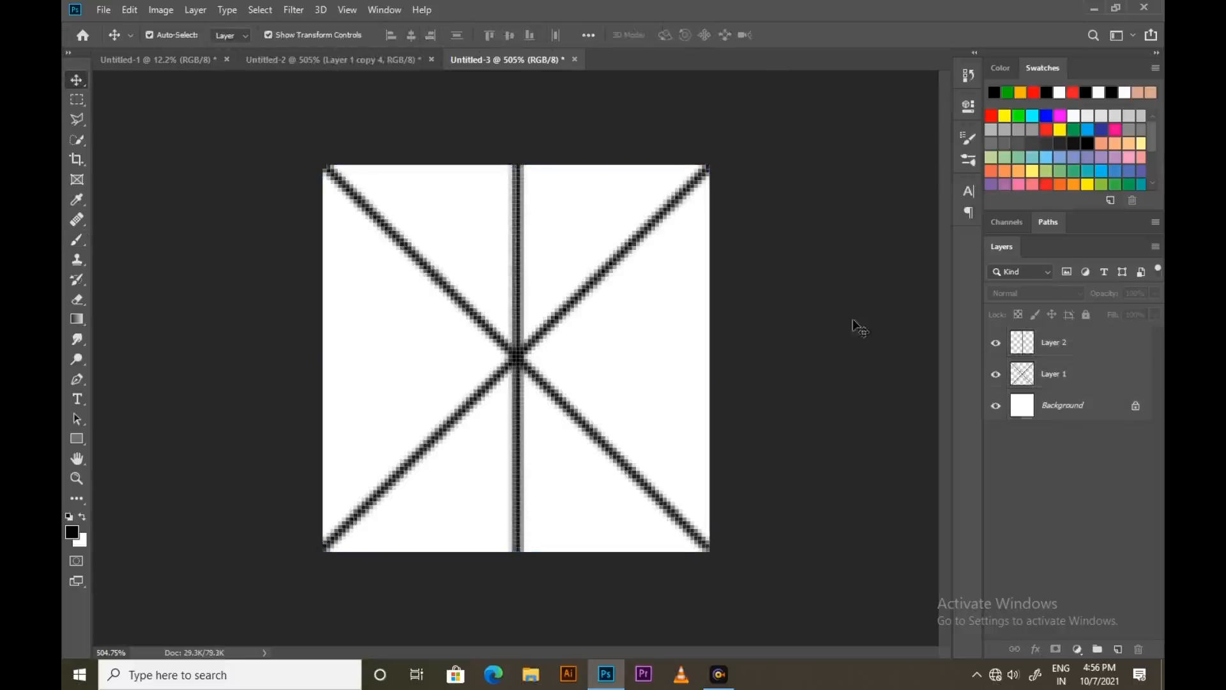
- Duplicate the vertical line layer and rotate the copy 90° into a horizontal line through the centre
click(1102, 345)
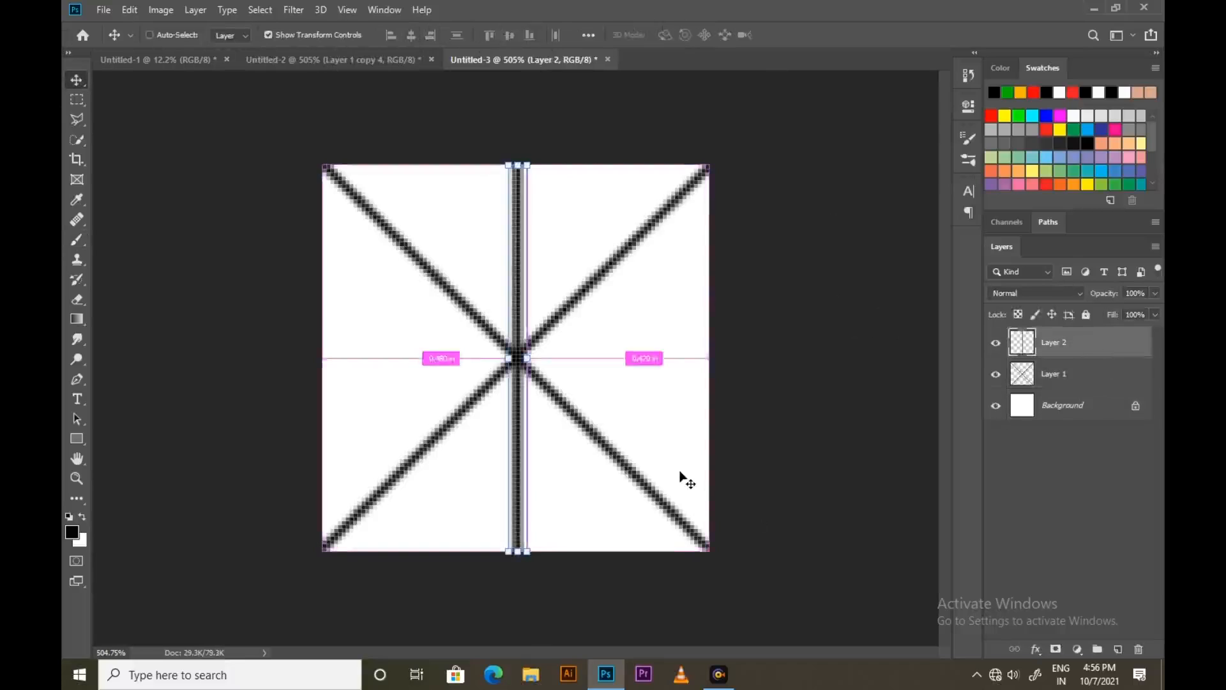
key(ctrl+j)
key(ctrl+t)
mouse_move(543, 153)
mouse_down()
mouse_move(632, 201)
mouse_move(689, 324)
mouse_move(689, 377)
mouse_up()
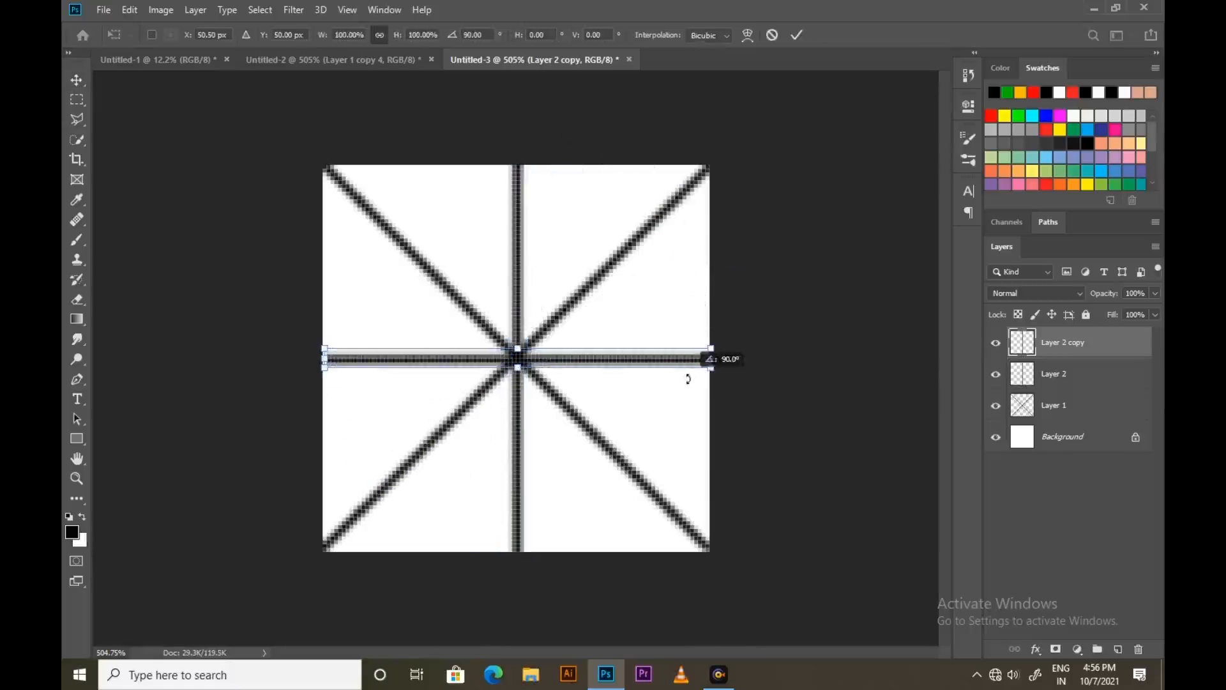
click(846, 359)
click(850, 333)
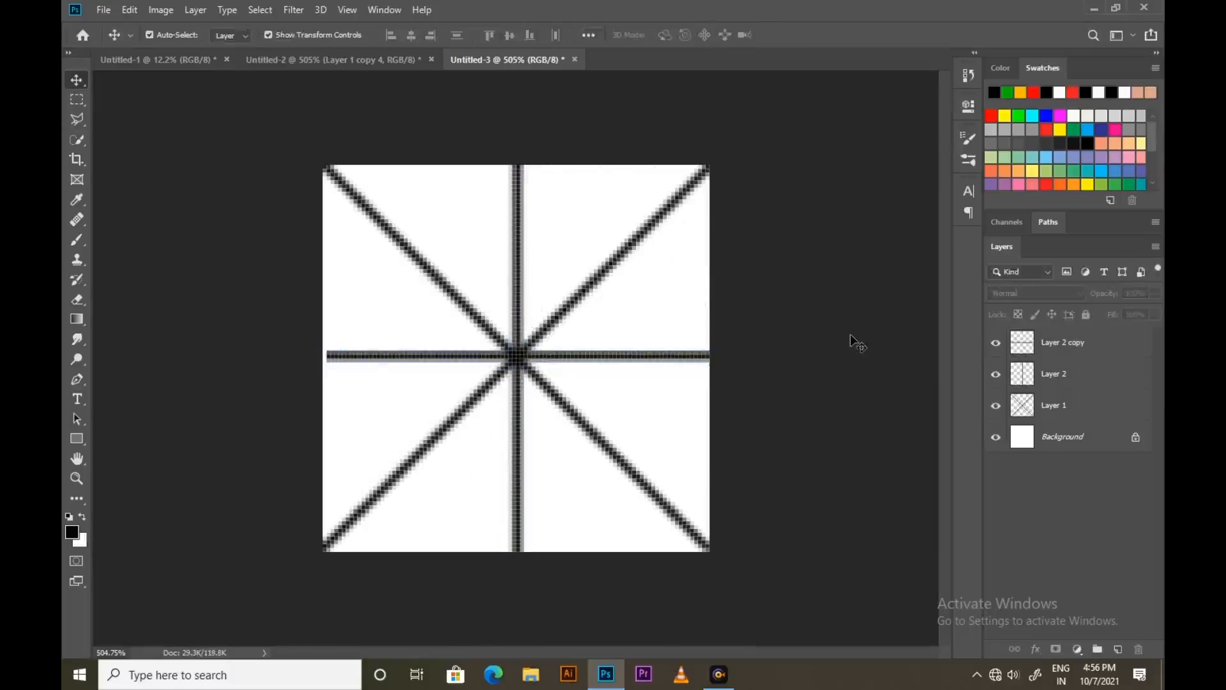
- Align the three line layers with the Background layer on their horizontal and vertical centres
drag(887, 247, 240, 526)
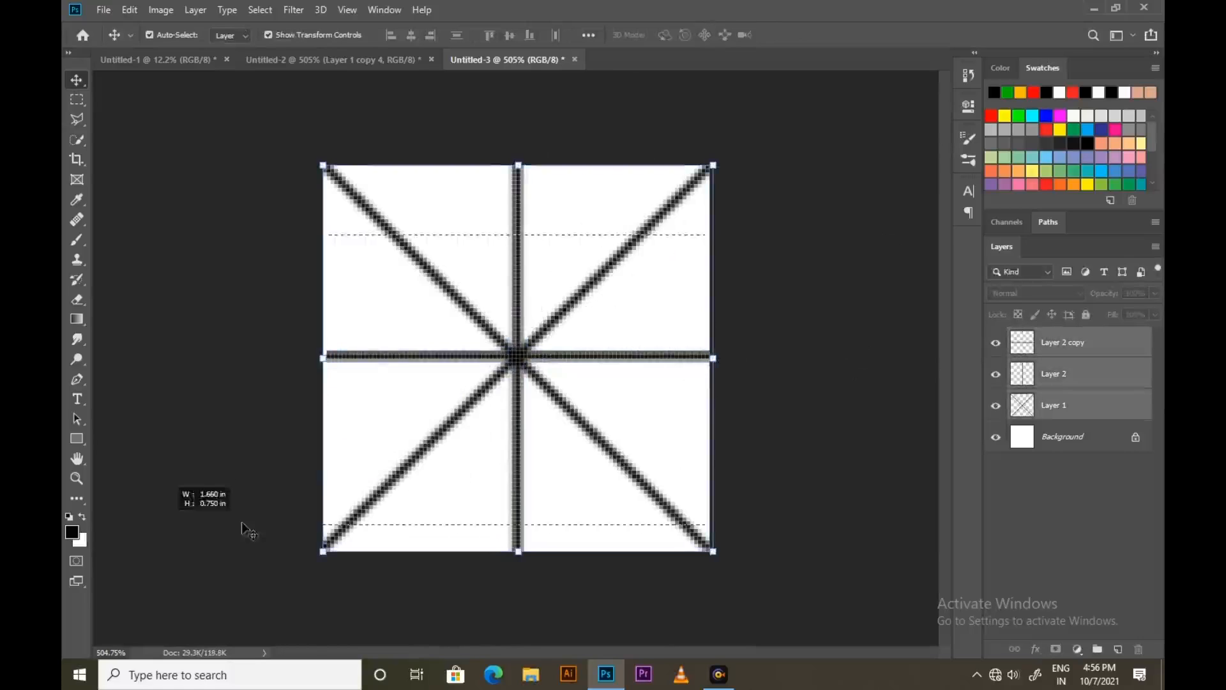
click(414, 41)
click(508, 37)
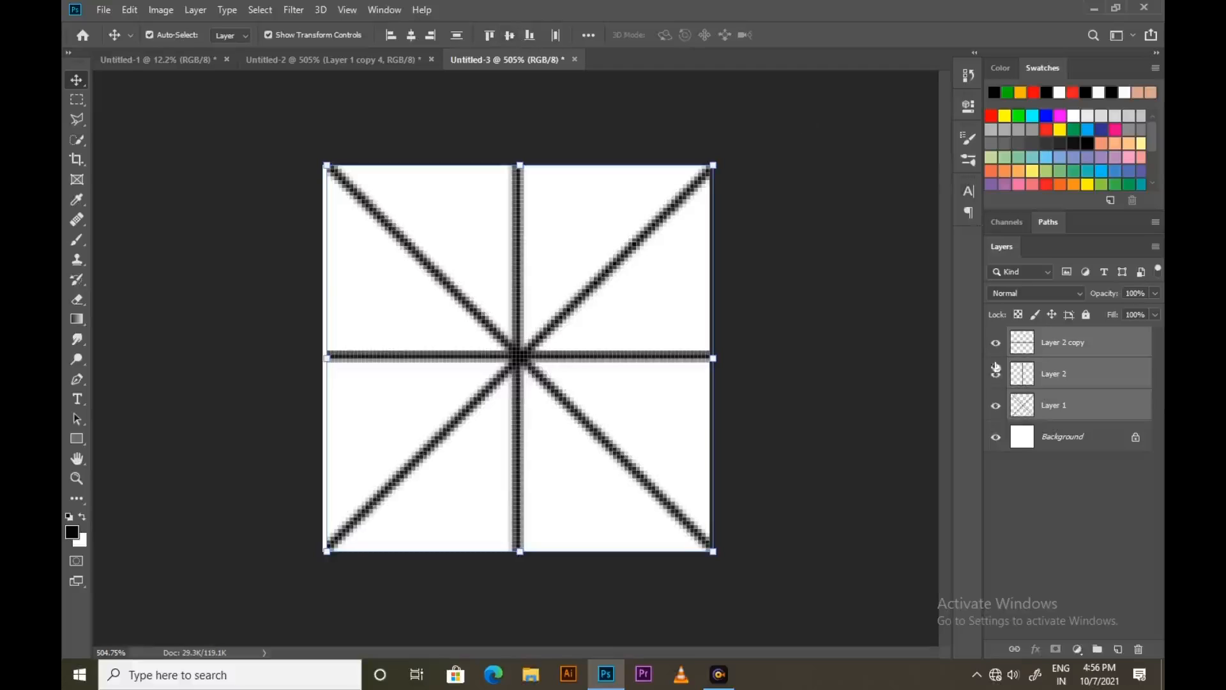
shift+click(1058, 442)
click(1057, 345)
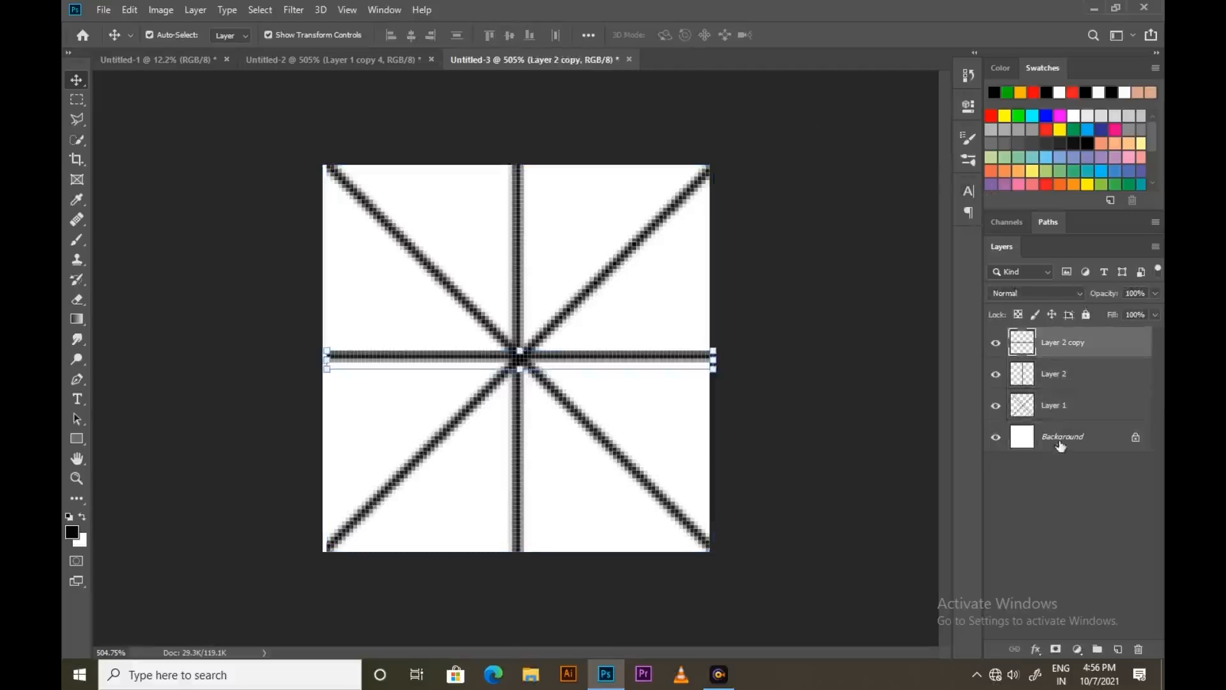
shift+click(1061, 442)
click(510, 35)
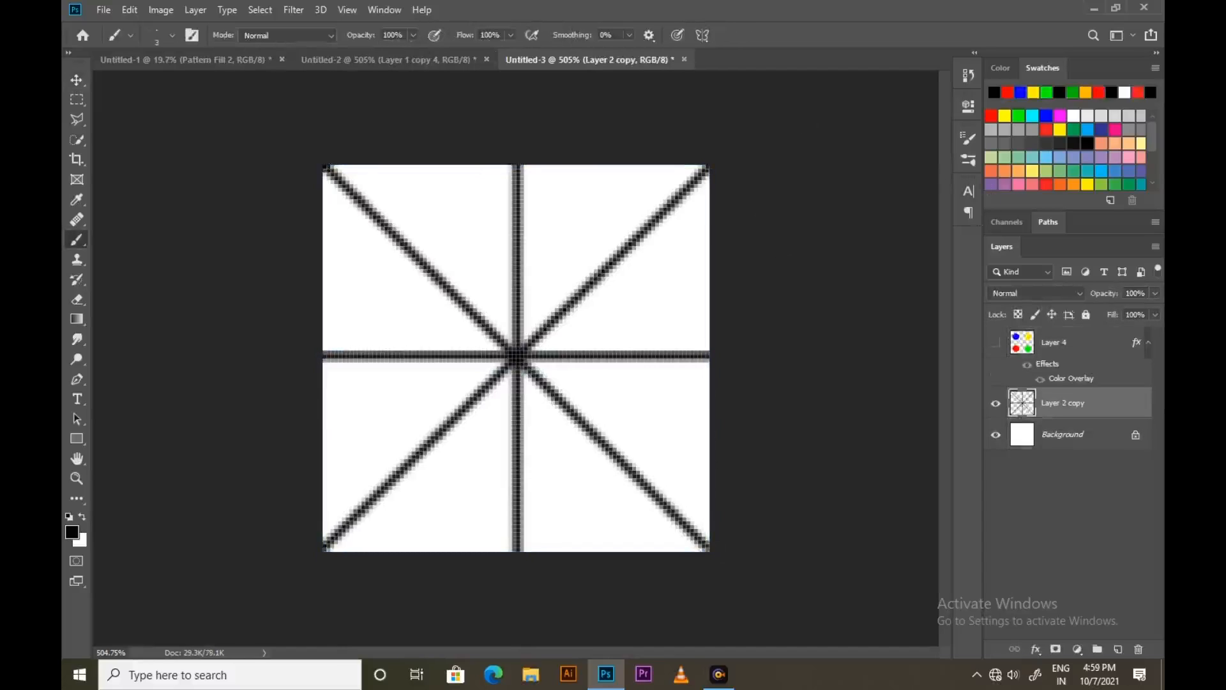
- Draw eight connected straight brush lines on Layer 2 copy, joining each canvas corner to the midpoints of its two opposite edges
shift+click(709, 356)
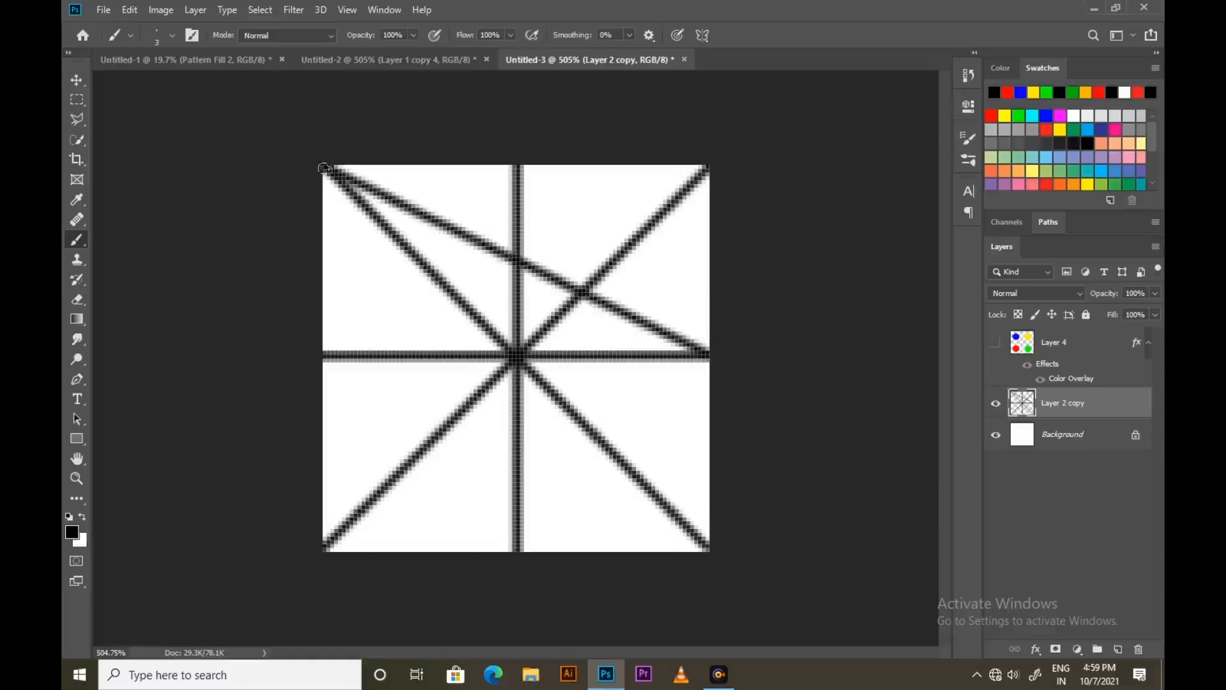
shift+click(326, 550)
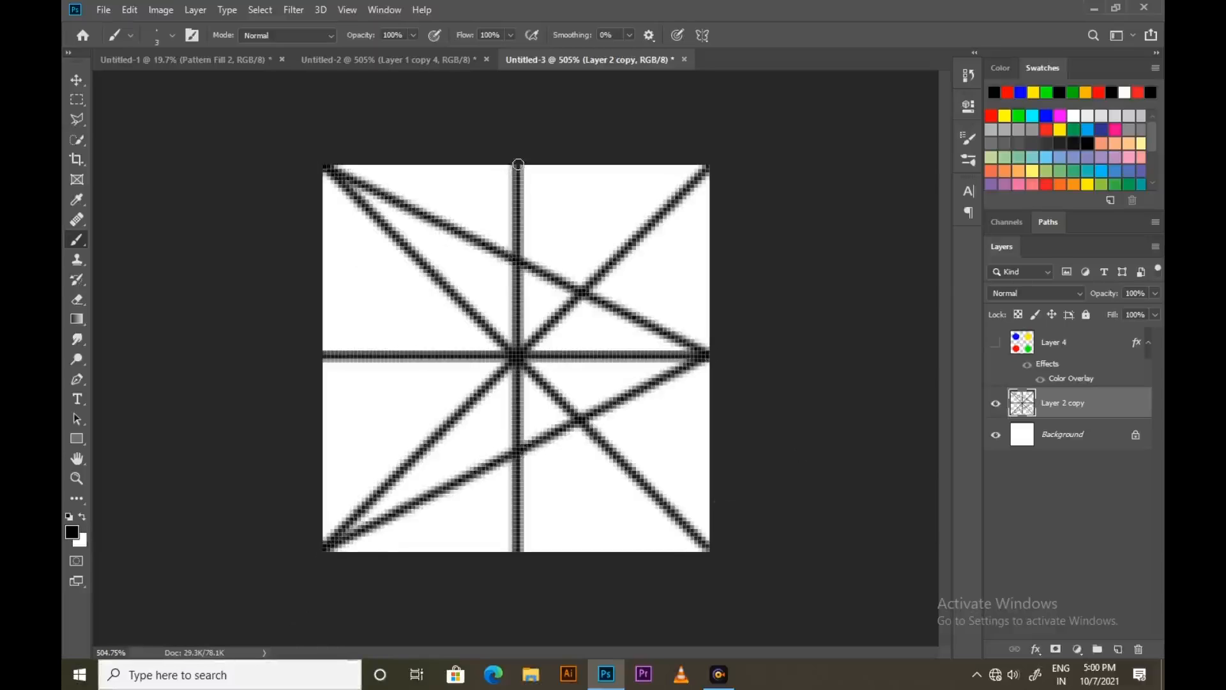
shift+click(518, 164)
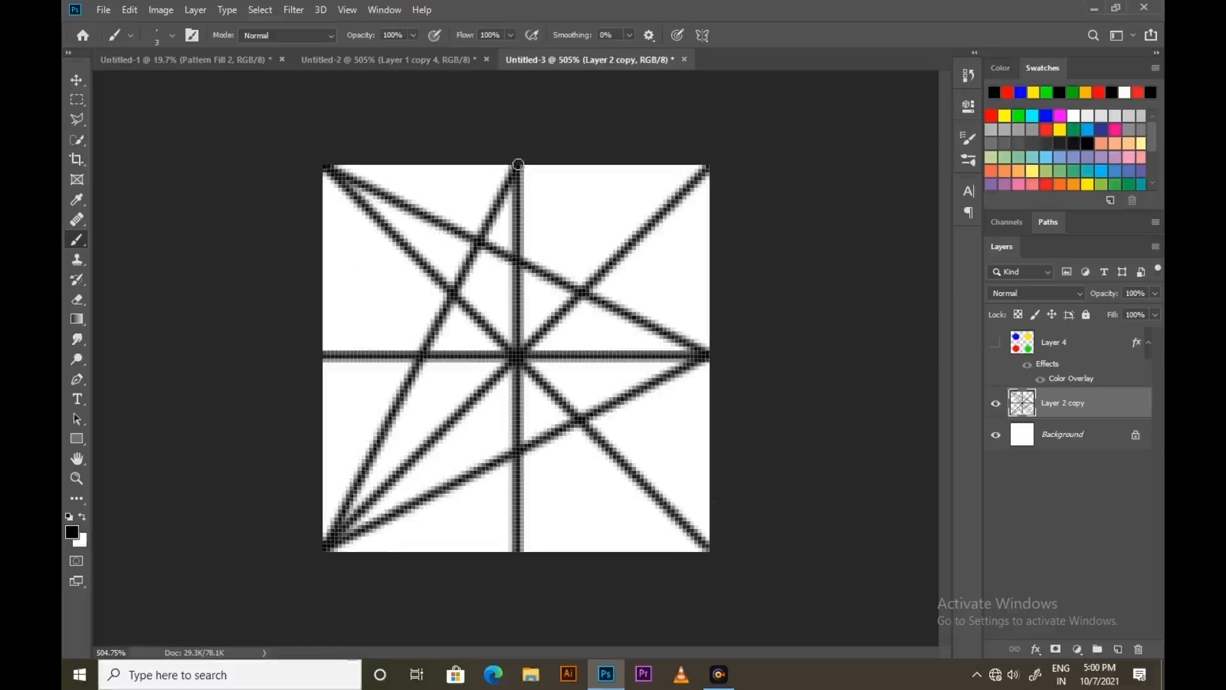
shift+click(709, 549)
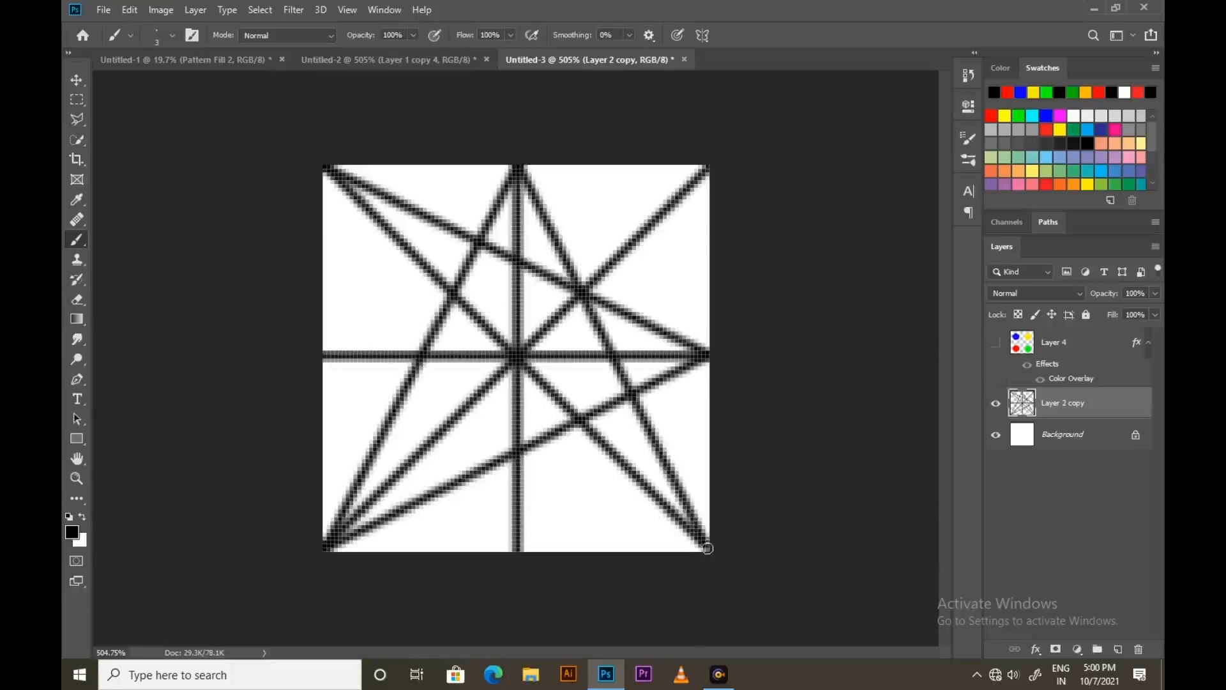
shift+click(324, 356)
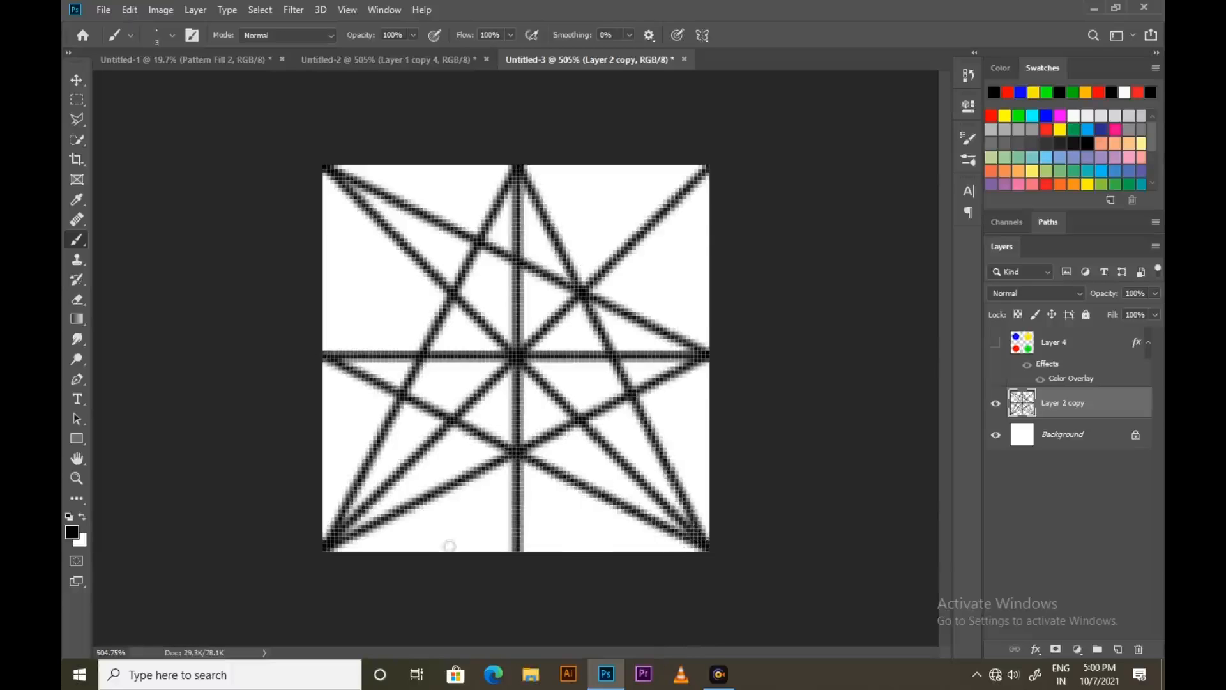
shift+click(708, 168)
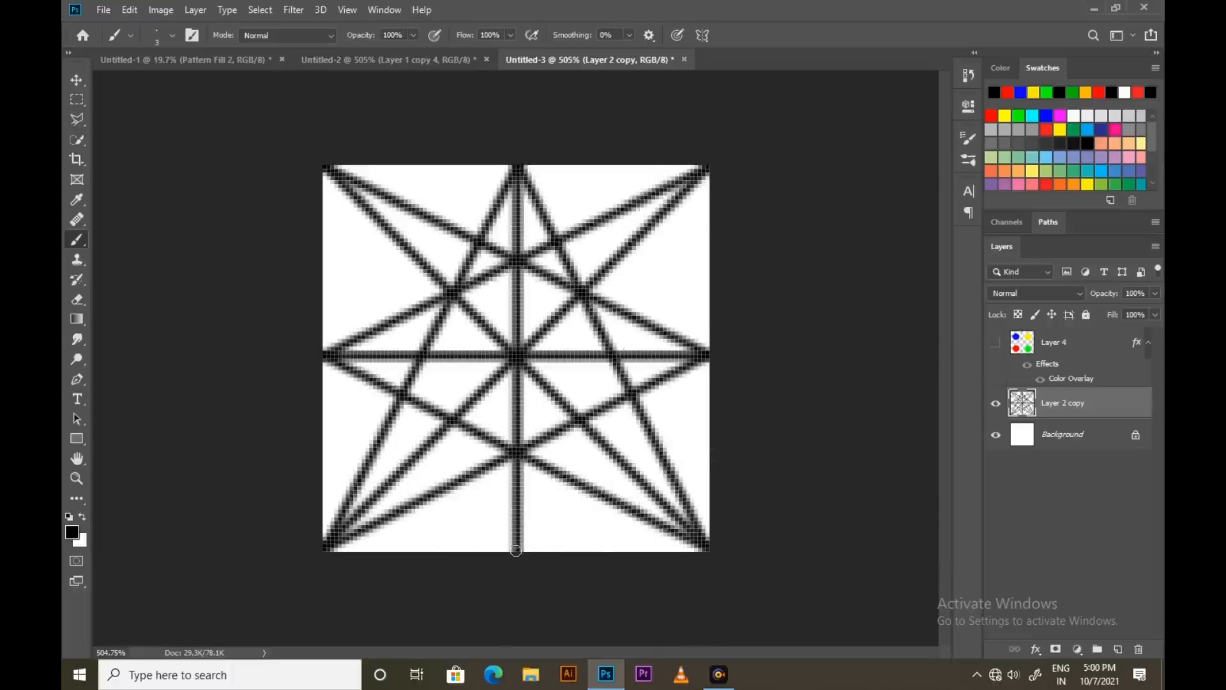
shift+click(516, 550)
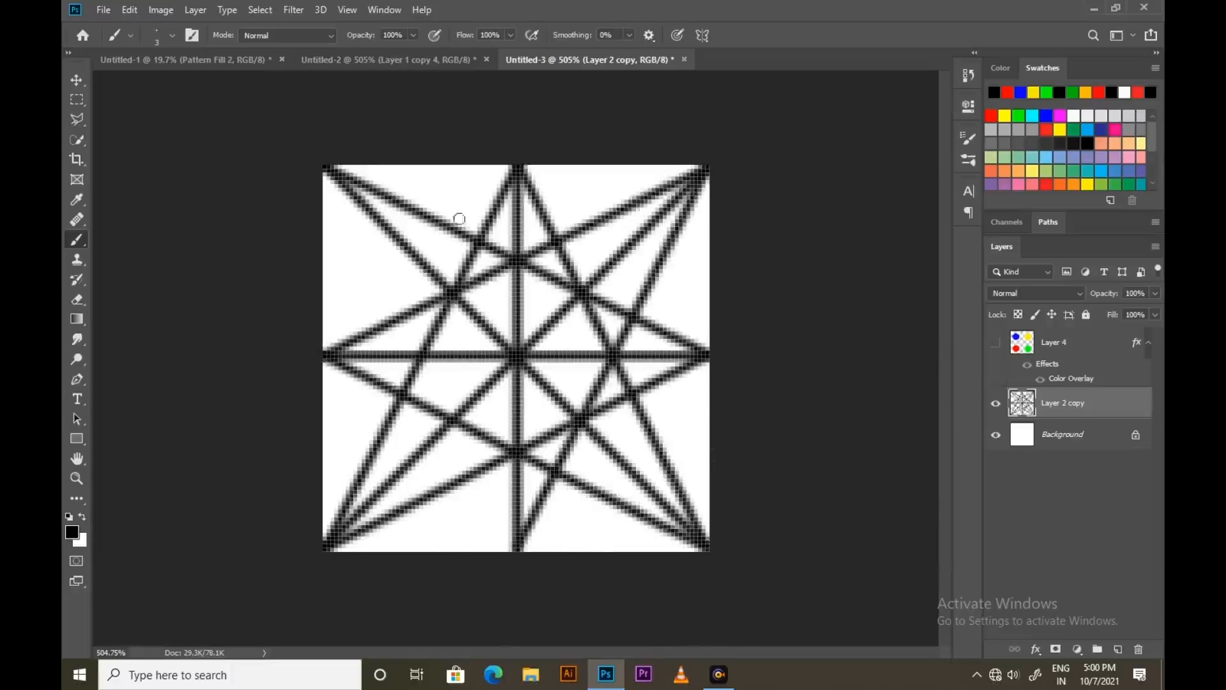
shift+click(326, 168)
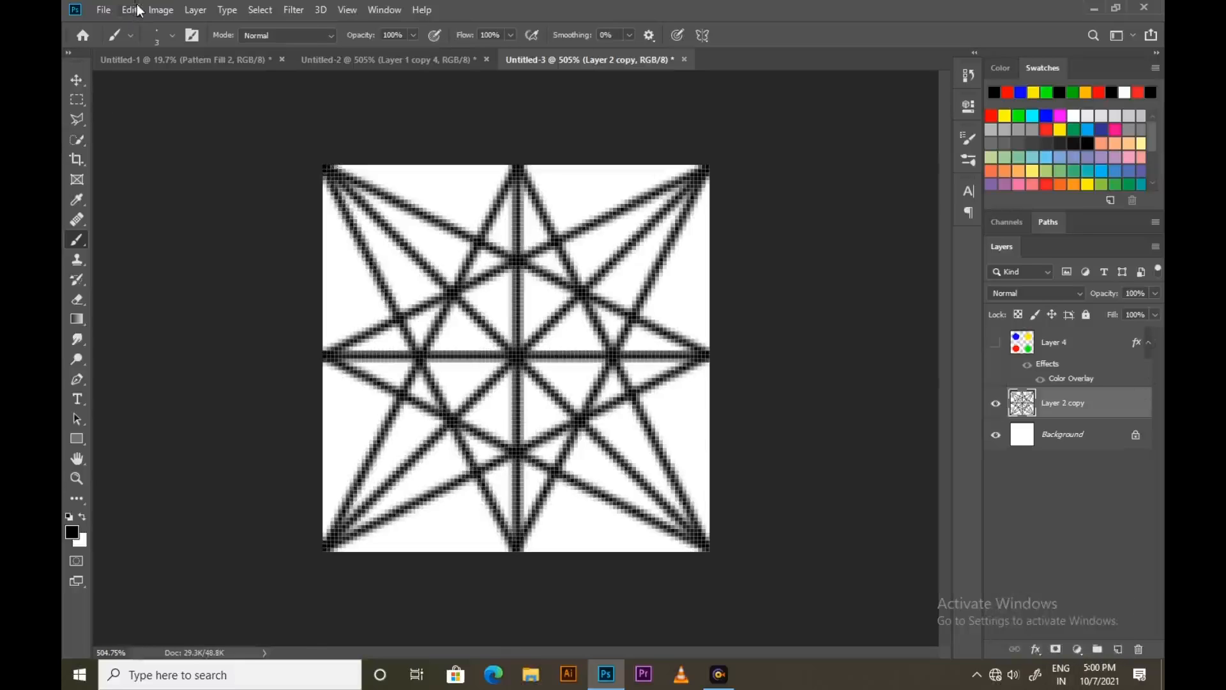
- Define the finished star tile as a new pattern, keeping the default name
click(138, 12)
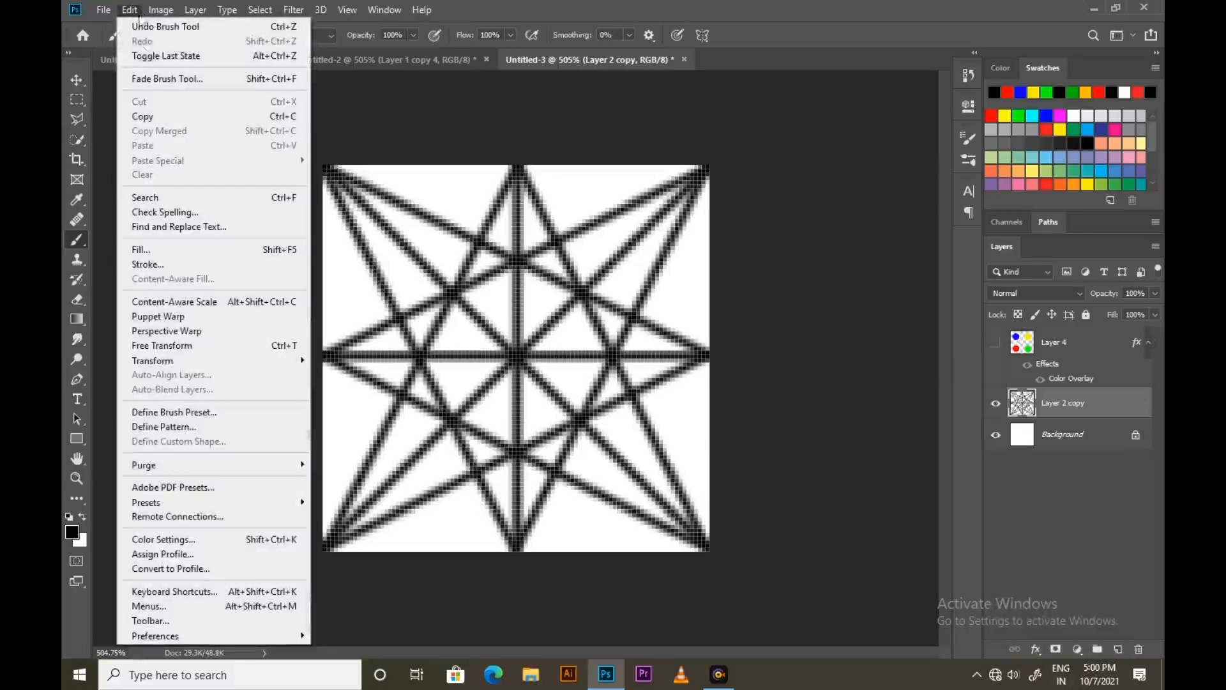
click(196, 427)
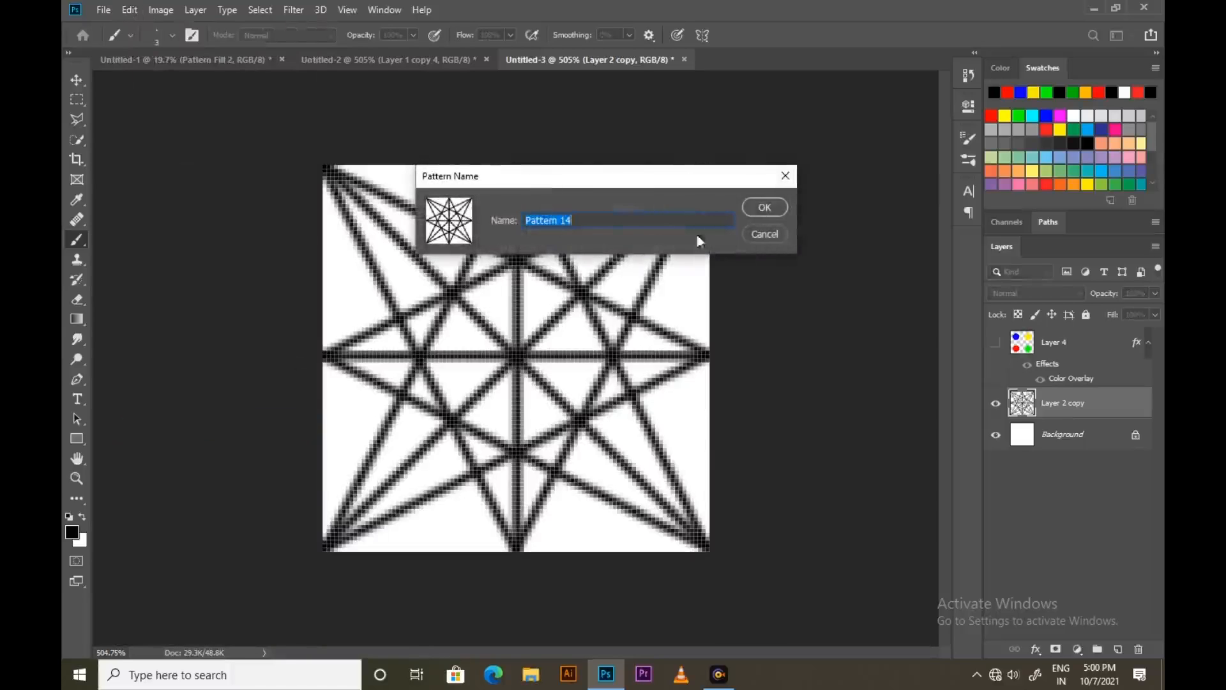
click(772, 210)
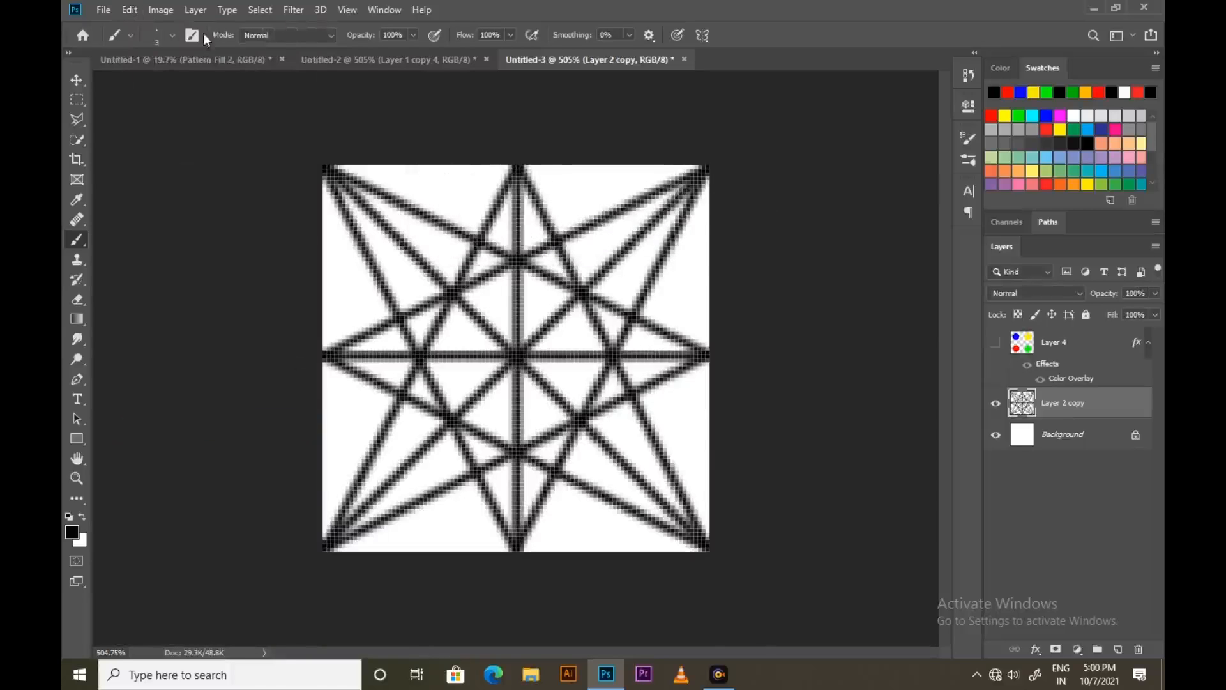
- In the Untitled-1 document, add a Pattern fill layer using the star tile at 440% scale
click(191, 75)
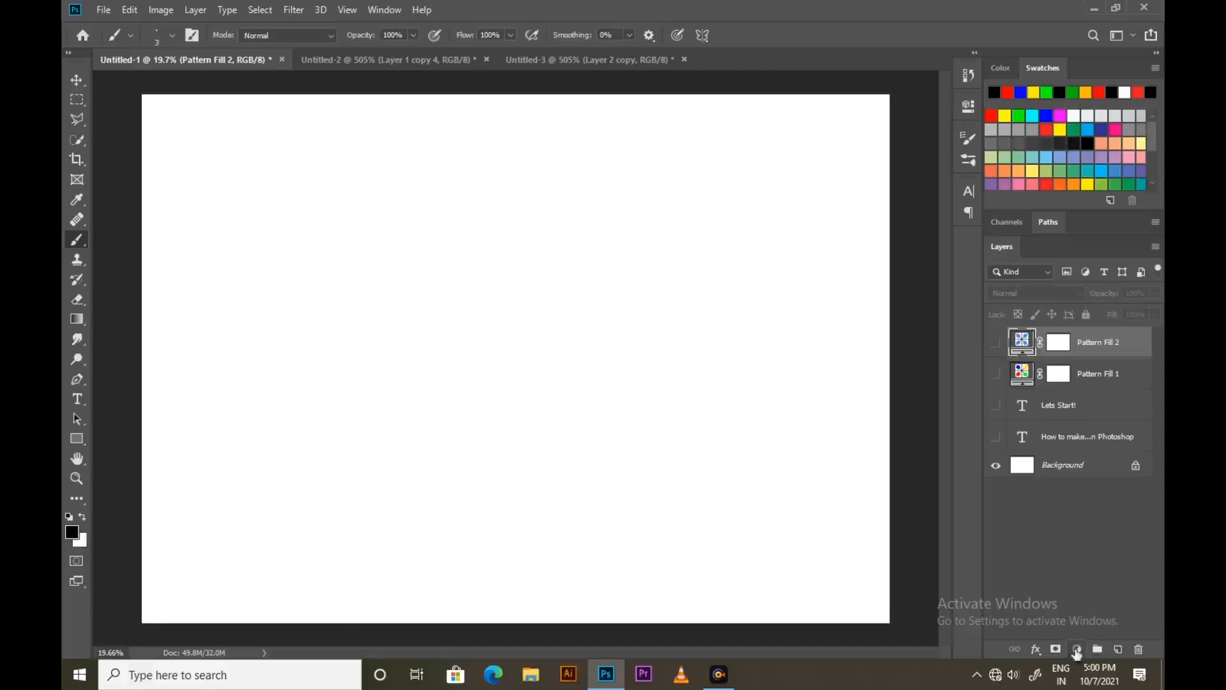
click(1079, 648)
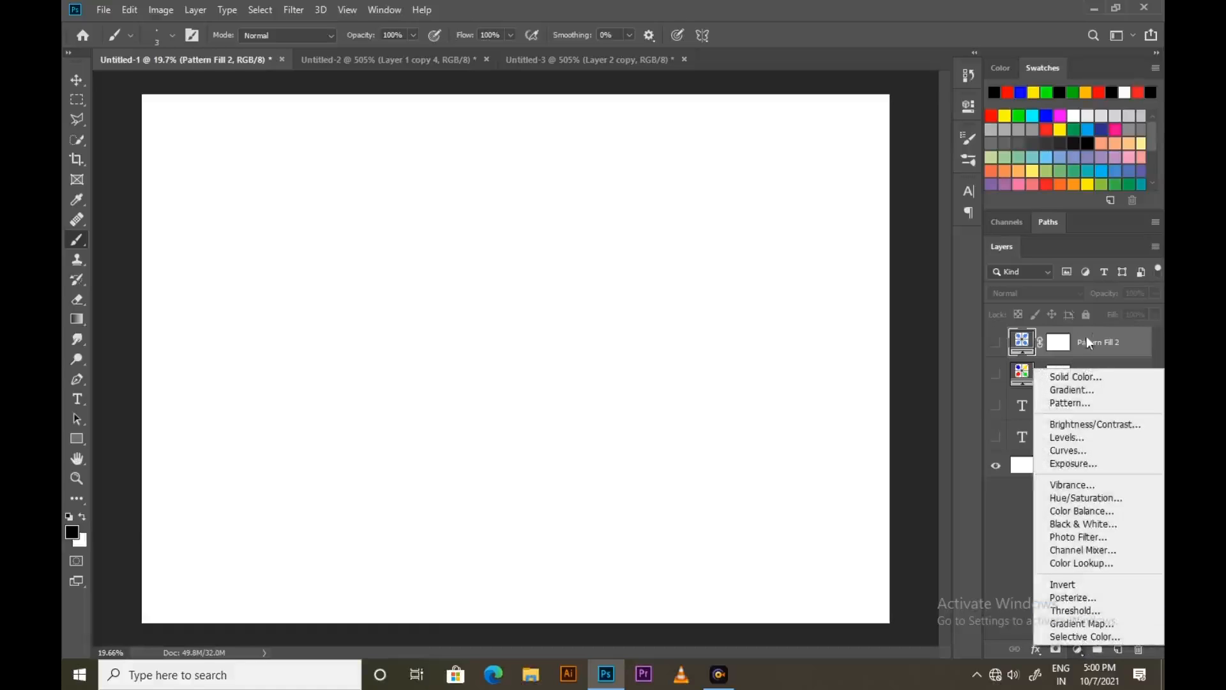
click(1072, 404)
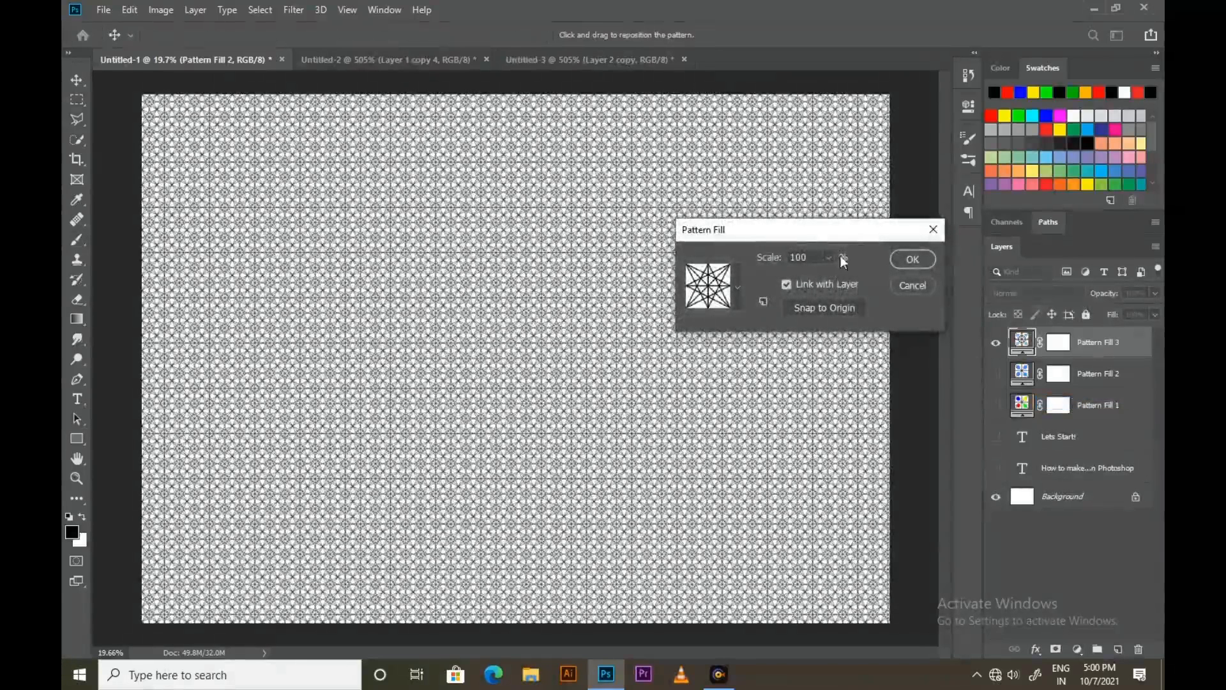
drag(830, 276, 850, 273)
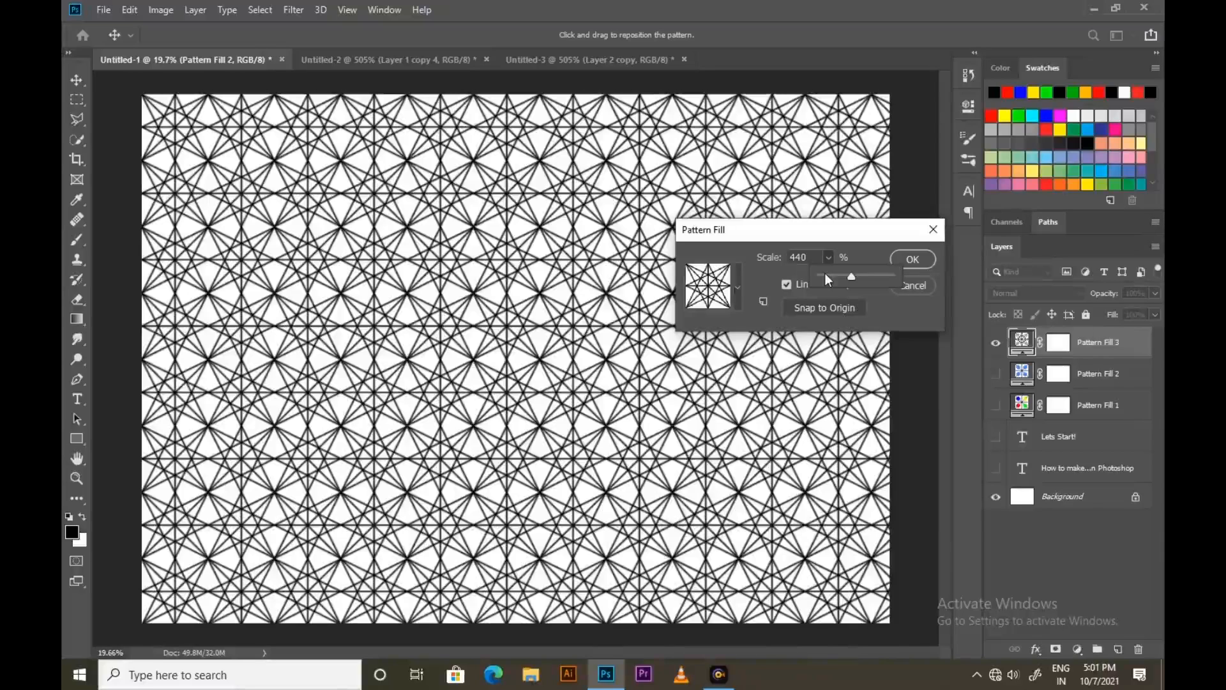
click(907, 259)
click(907, 259)
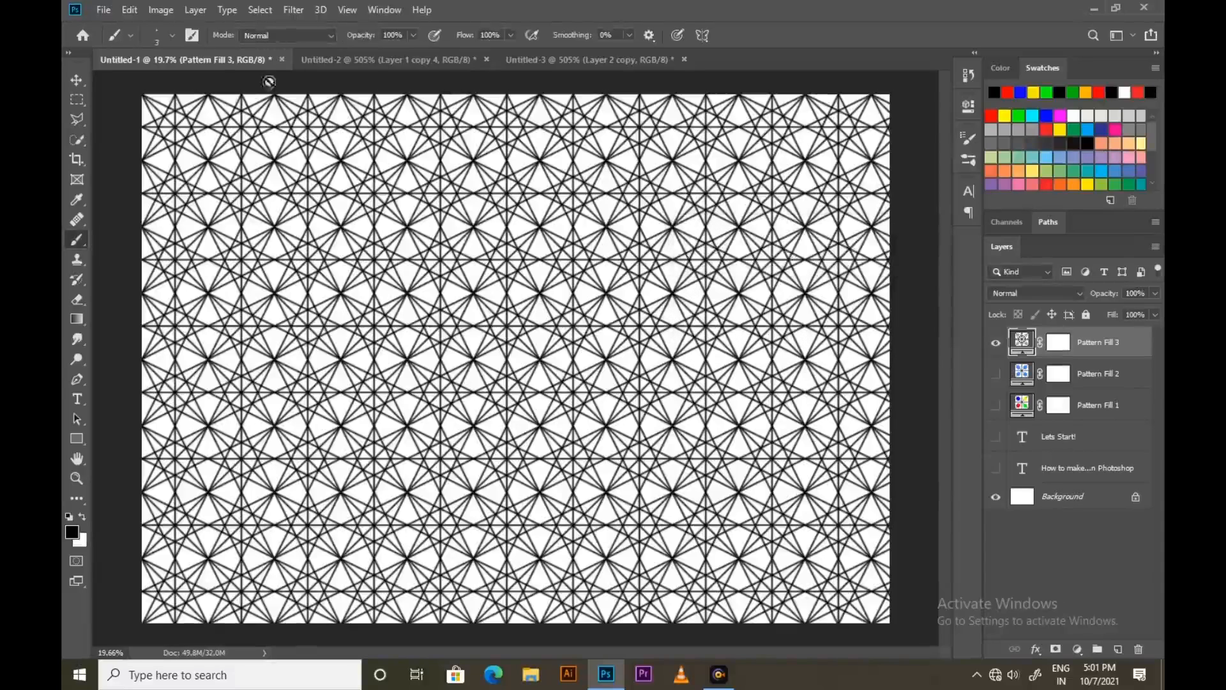
- In Untitled-3, draw four straight brush lines on Layer 2 copy joining the midpoints of the canvas edges into a diamond
click(599, 60)
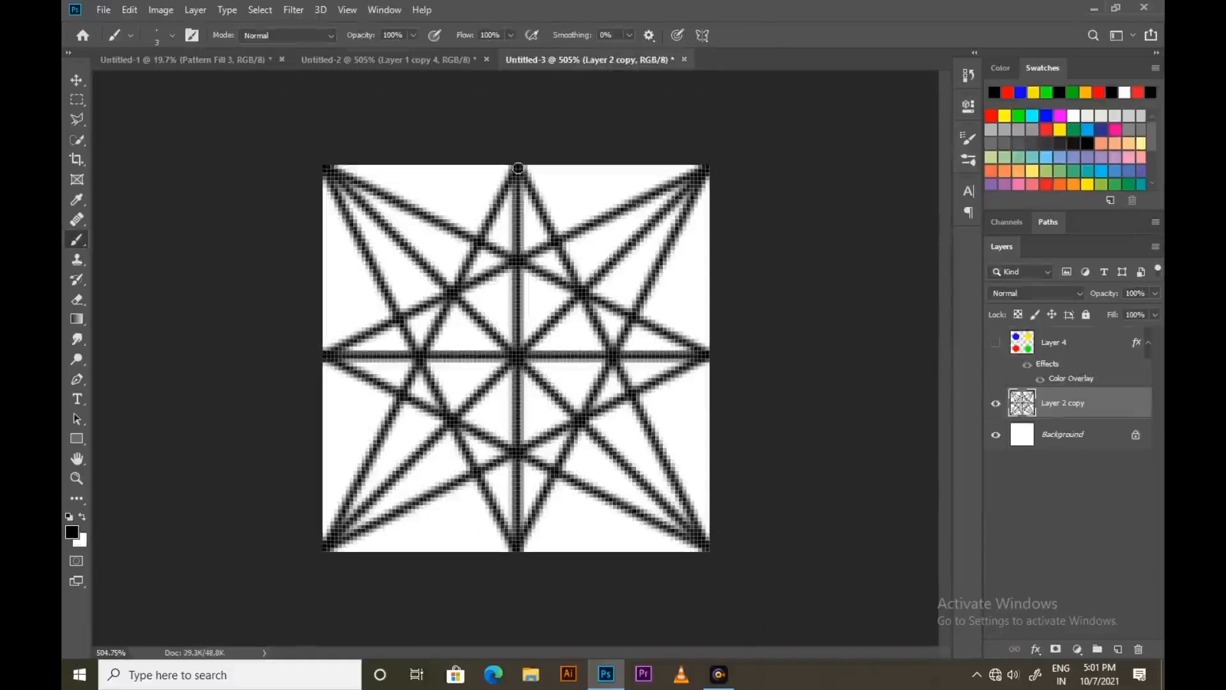
shift+click(518, 164)
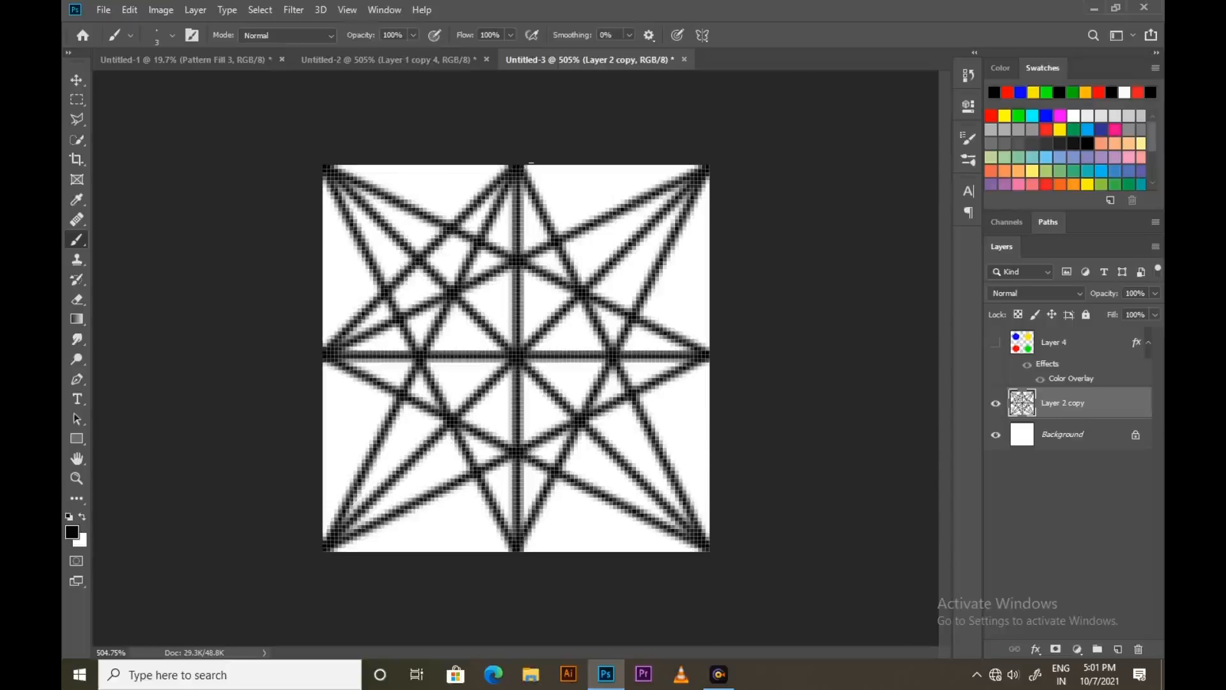
shift+click(708, 354)
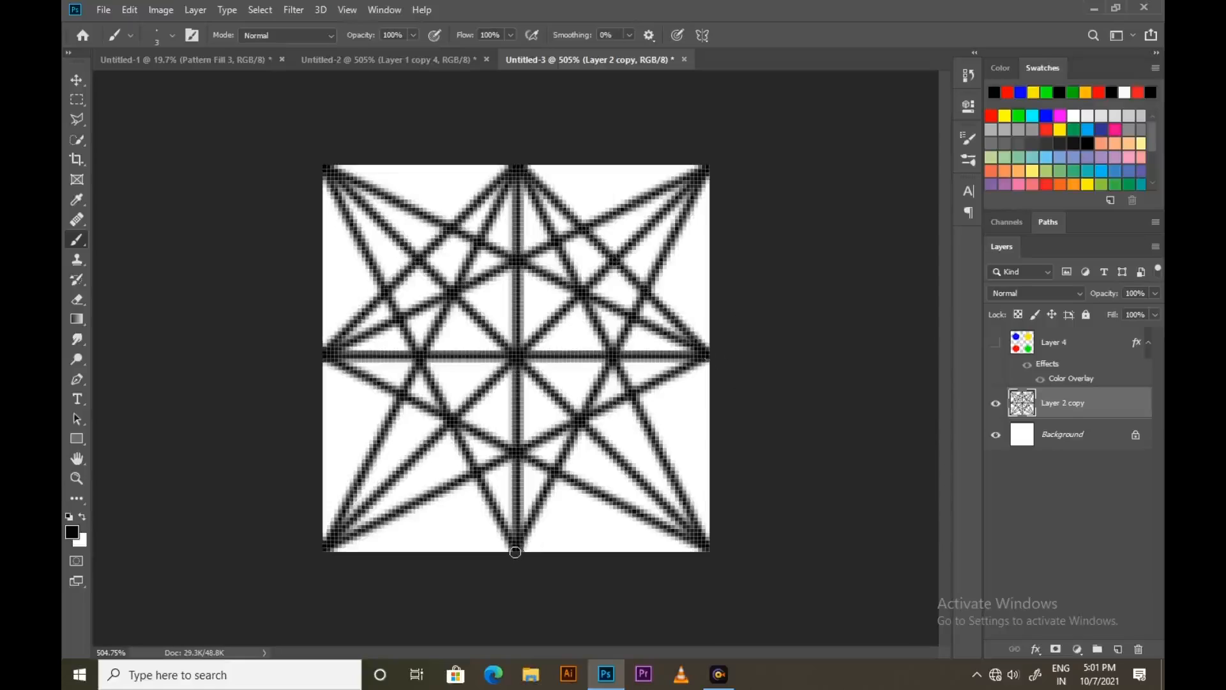
shift+click(516, 551)
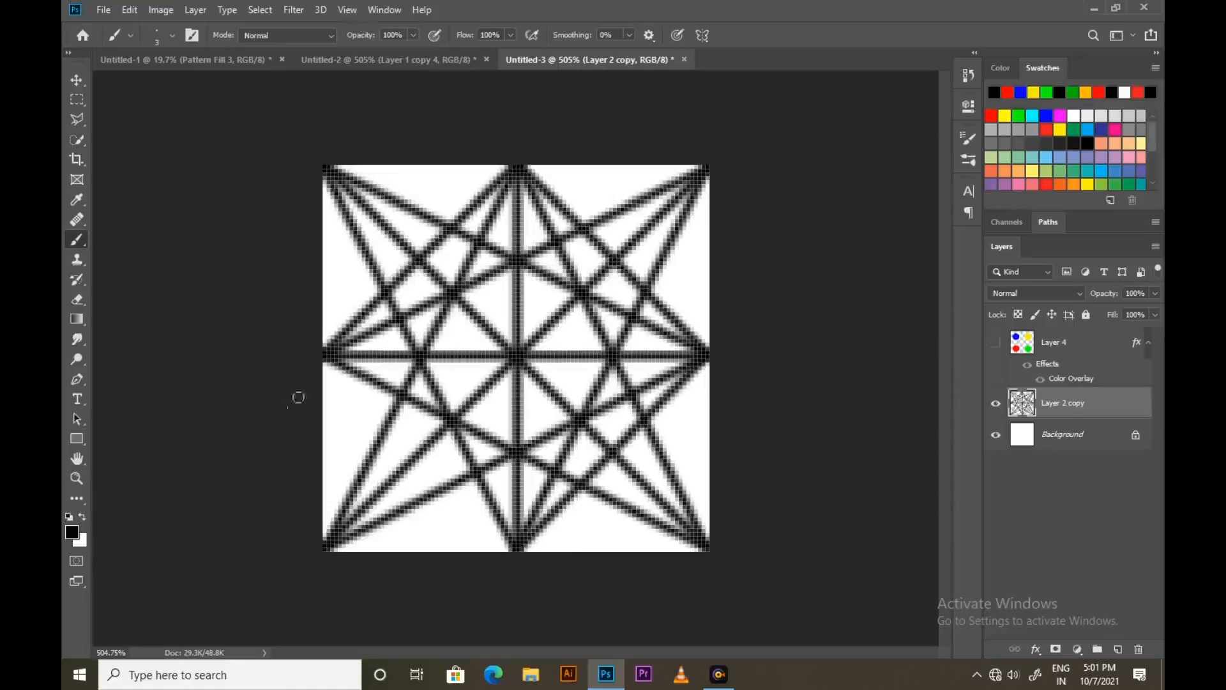
shift+click(320, 357)
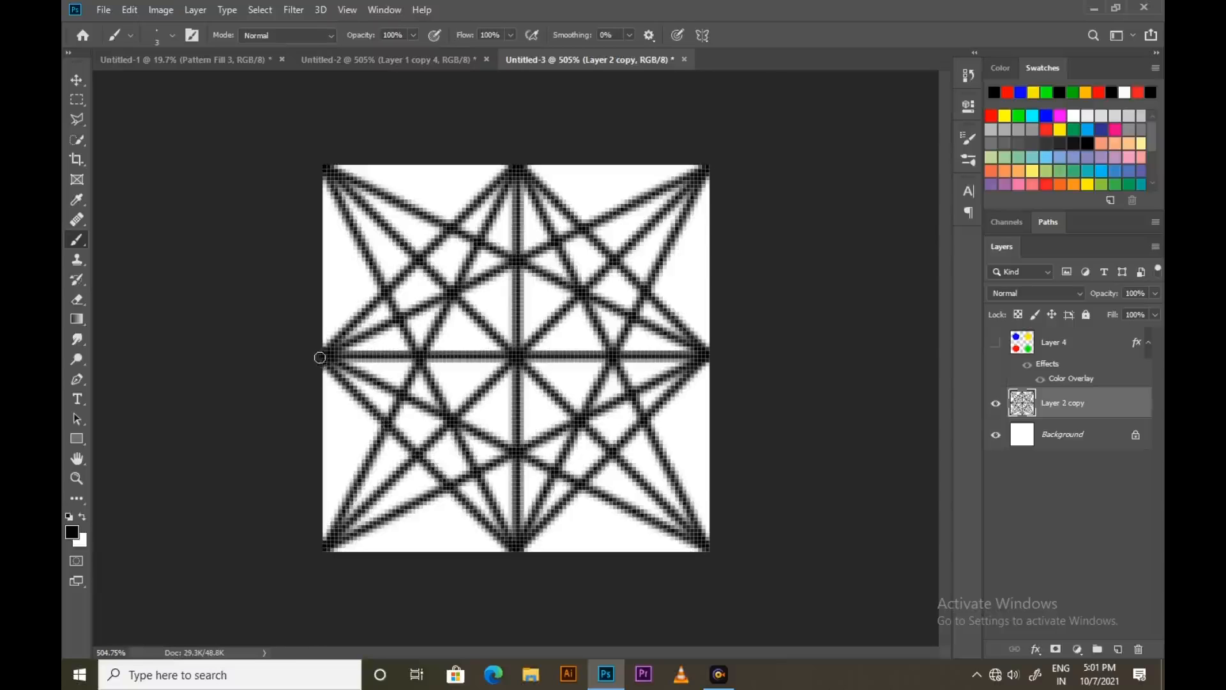
- Define the star tile with the added diamond as a new pattern, keeping the default name
click(128, 10)
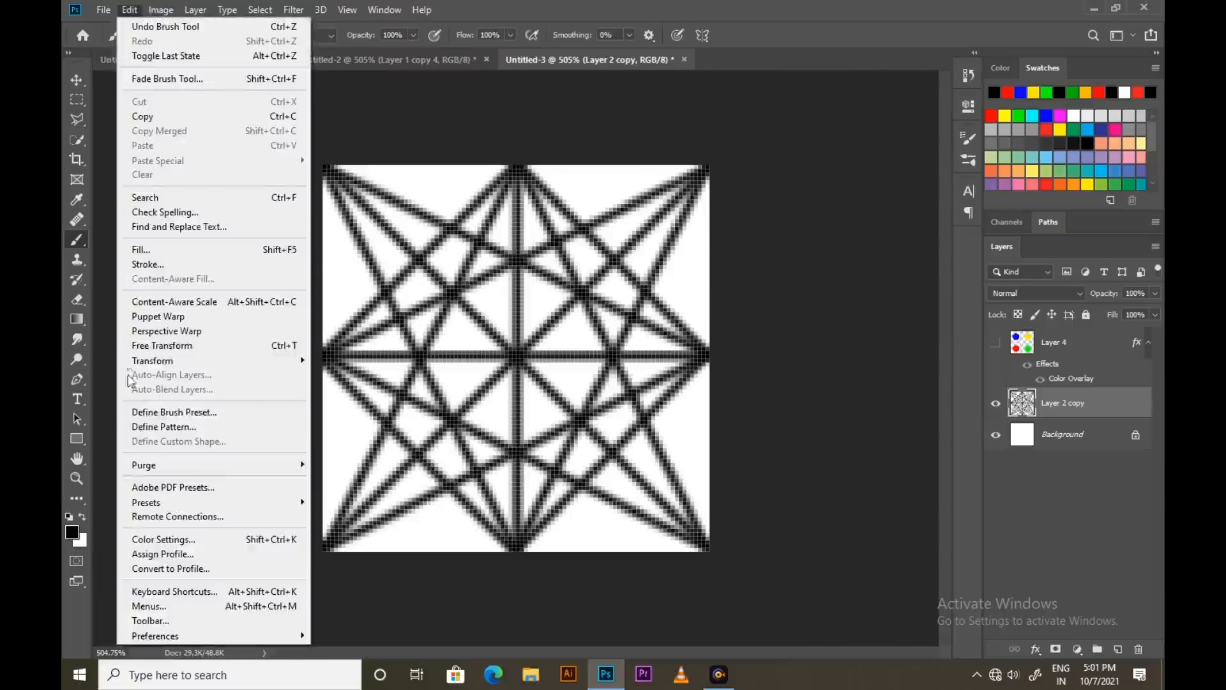
click(153, 426)
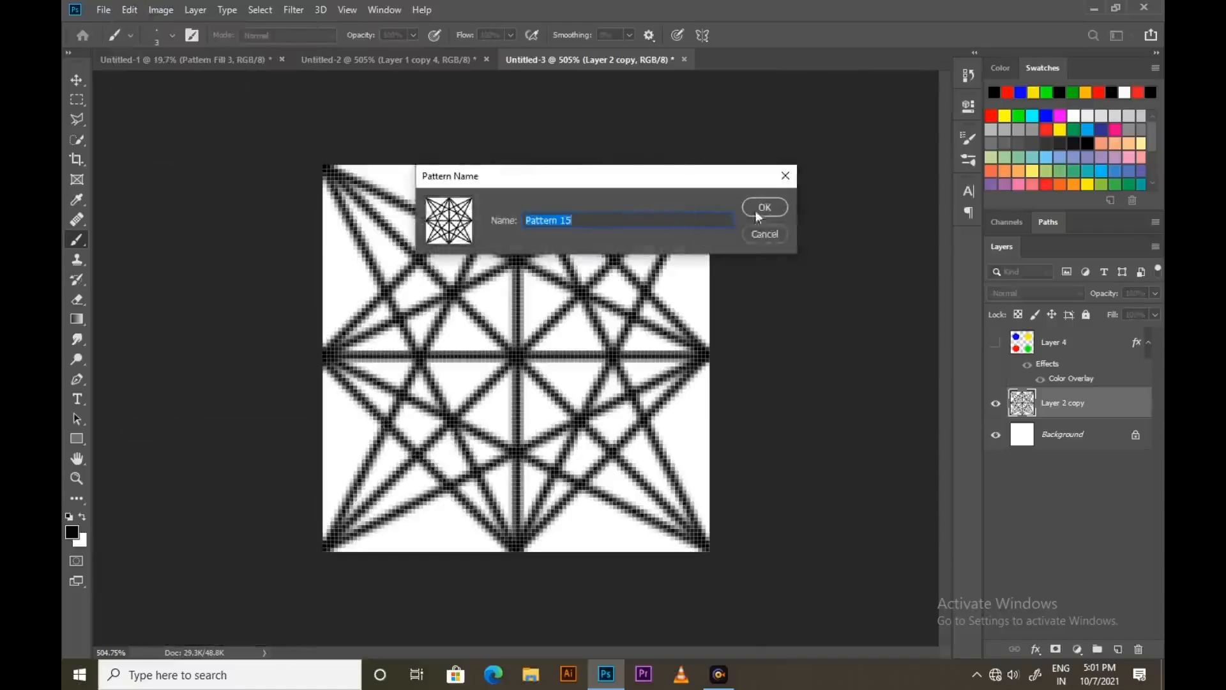
click(764, 209)
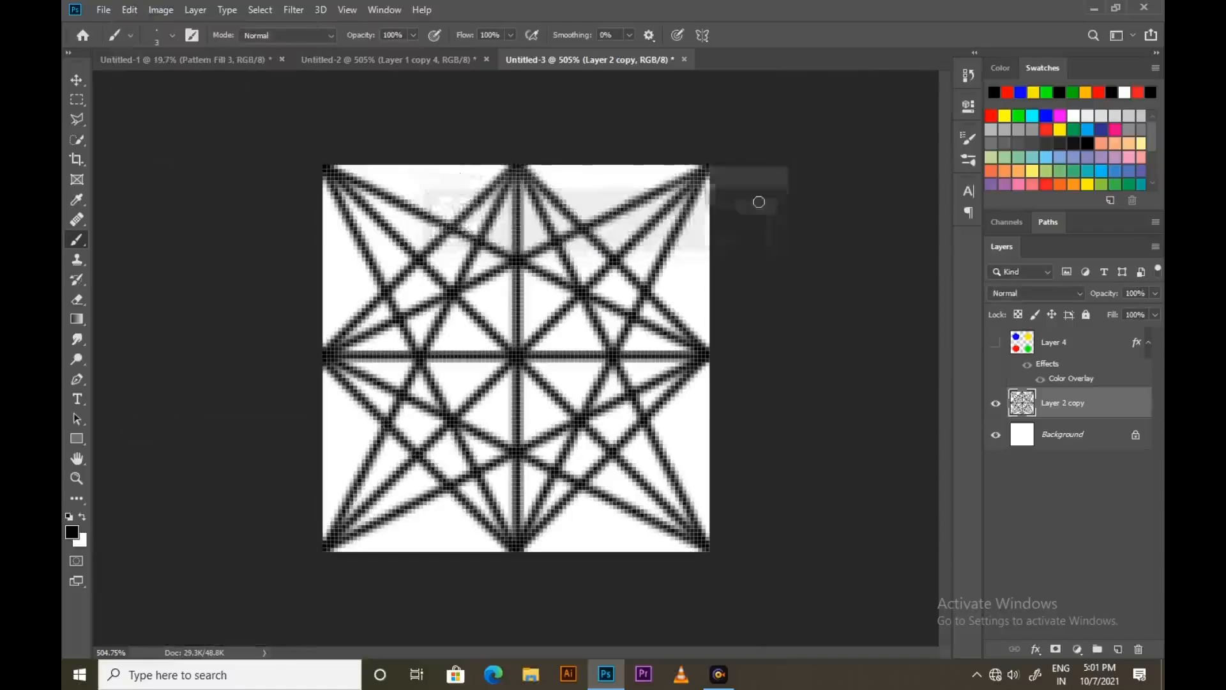
- In Untitled-1, add a Pattern fill layer using the star-and-diamond tile and adjust its scale
click(225, 60)
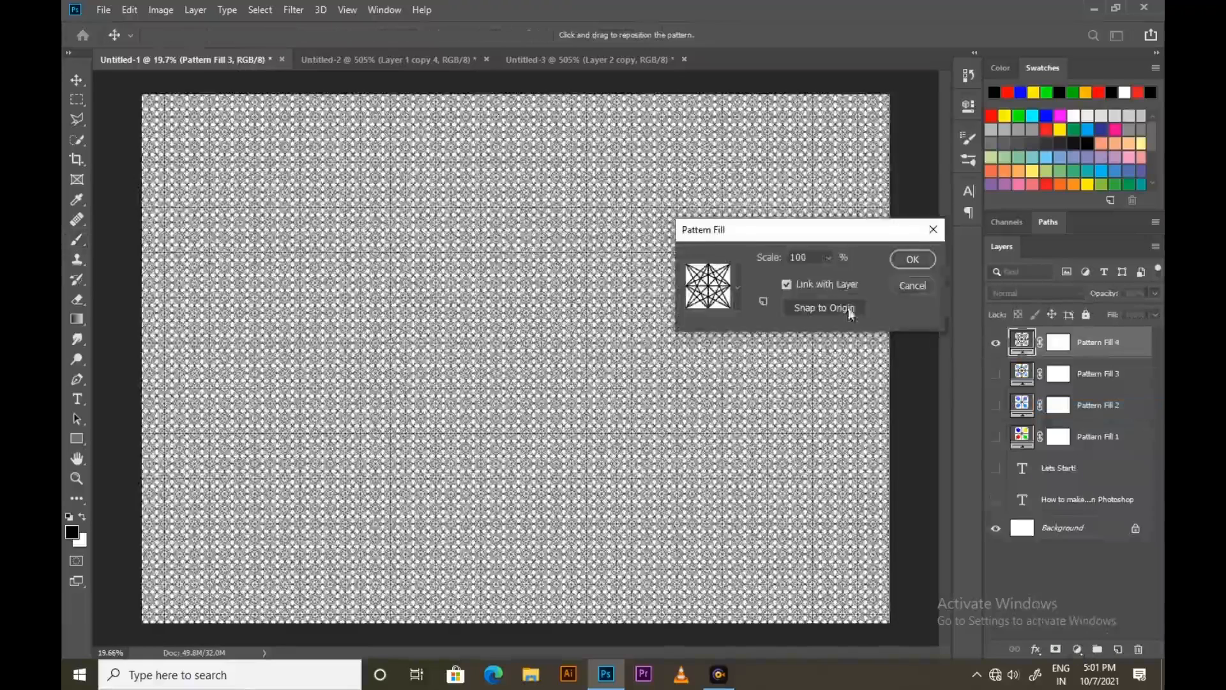
click(828, 257)
drag(843, 277, 851, 277)
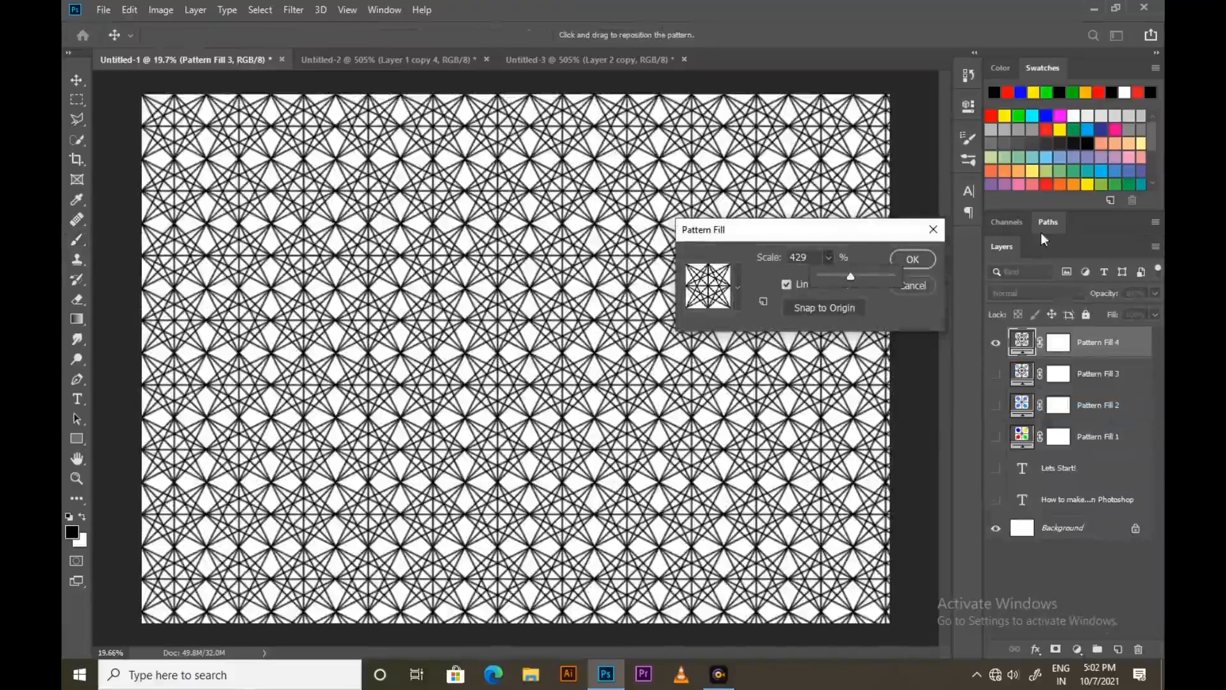
drag(850, 276, 823, 276)
click(924, 260)
- In Untitled-3, fill the triangle above-left of the tile's centre with black on a new layer directly above Background
click(554, 58)
key(l)
scroll(536, 348, up, 6)
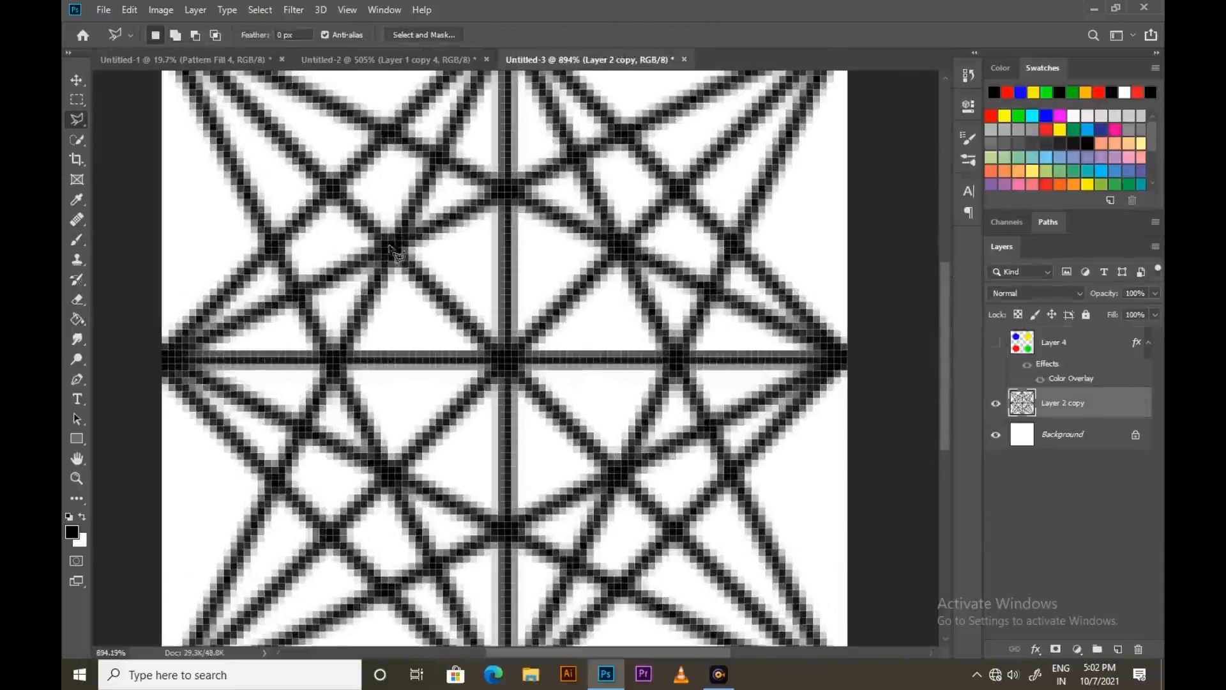
click(390, 246)
click(504, 192)
click(505, 350)
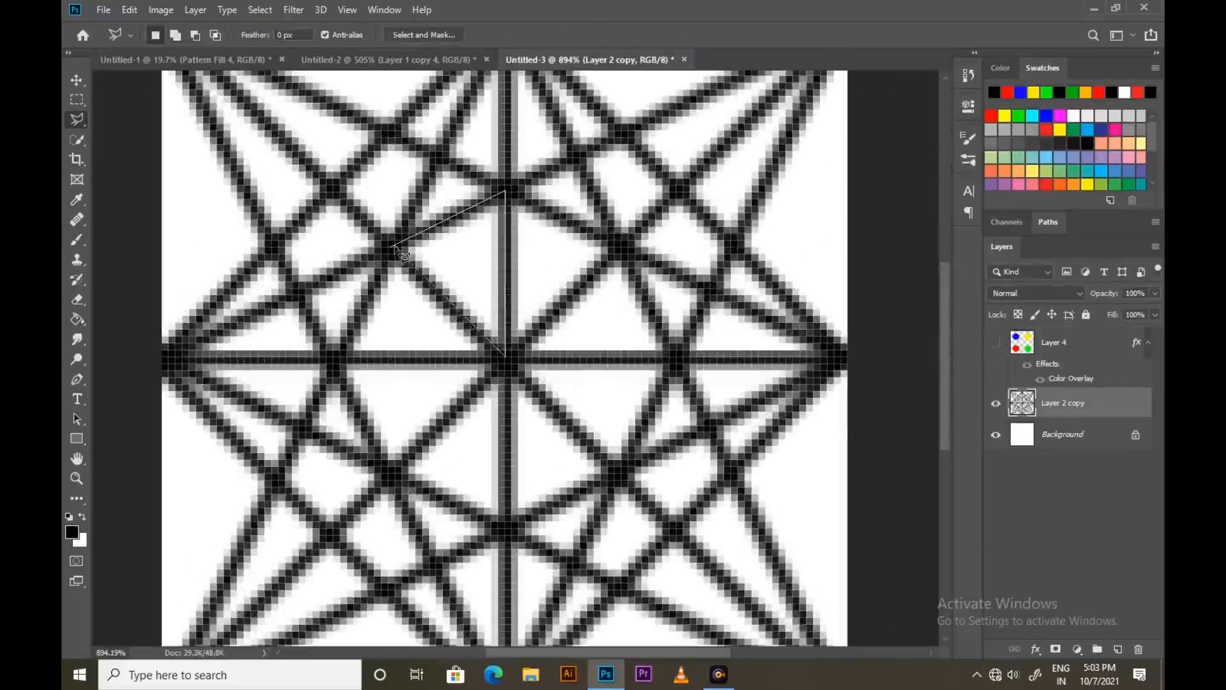
click(392, 247)
click(1079, 434)
click(1118, 650)
key(alt+BackSpace)
key(ctrl+d)
- Fill the triangle just right of the tile's centre, above the horizontal line, with black on Layer 5
click(493, 344)
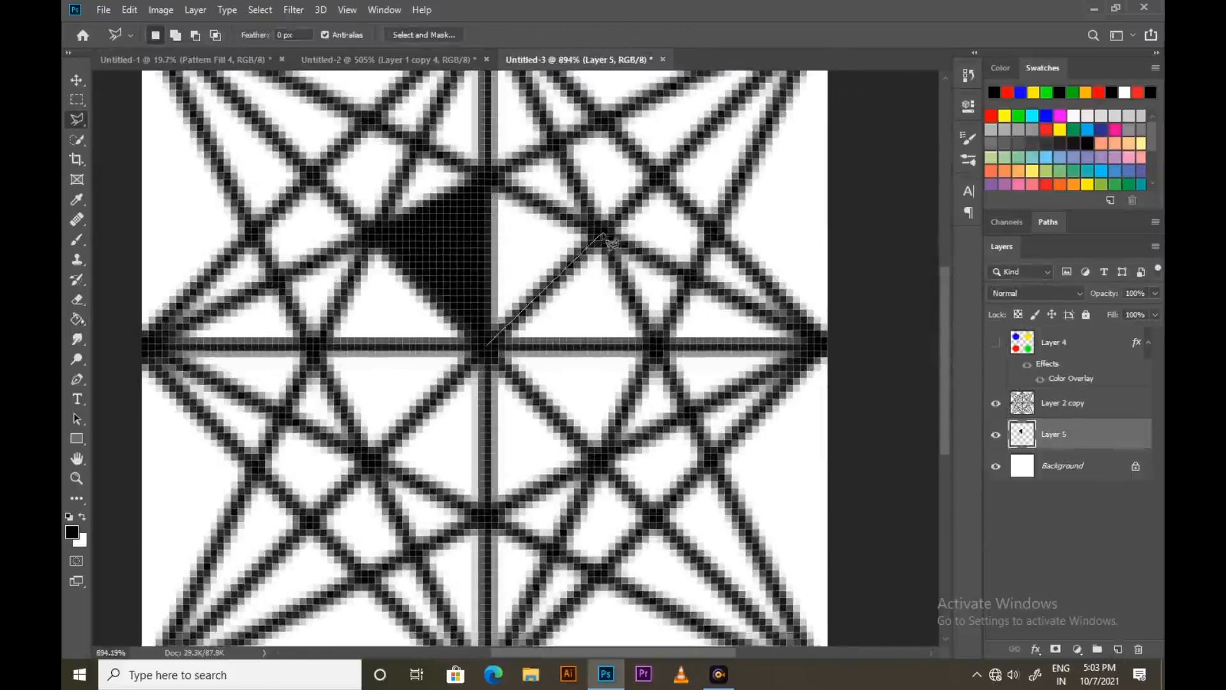
click(605, 235)
click(655, 343)
click(493, 343)
key(alt+BackSpace)
key(ctrl+d)
- Fill the triangle below-right of centre beside the vertical line, and further alternating facets around the centre, with black
click(512, 332)
click(623, 443)
click(512, 505)
click(512, 332)
key(alt+BackSpace)
key(alt+BackSpace)
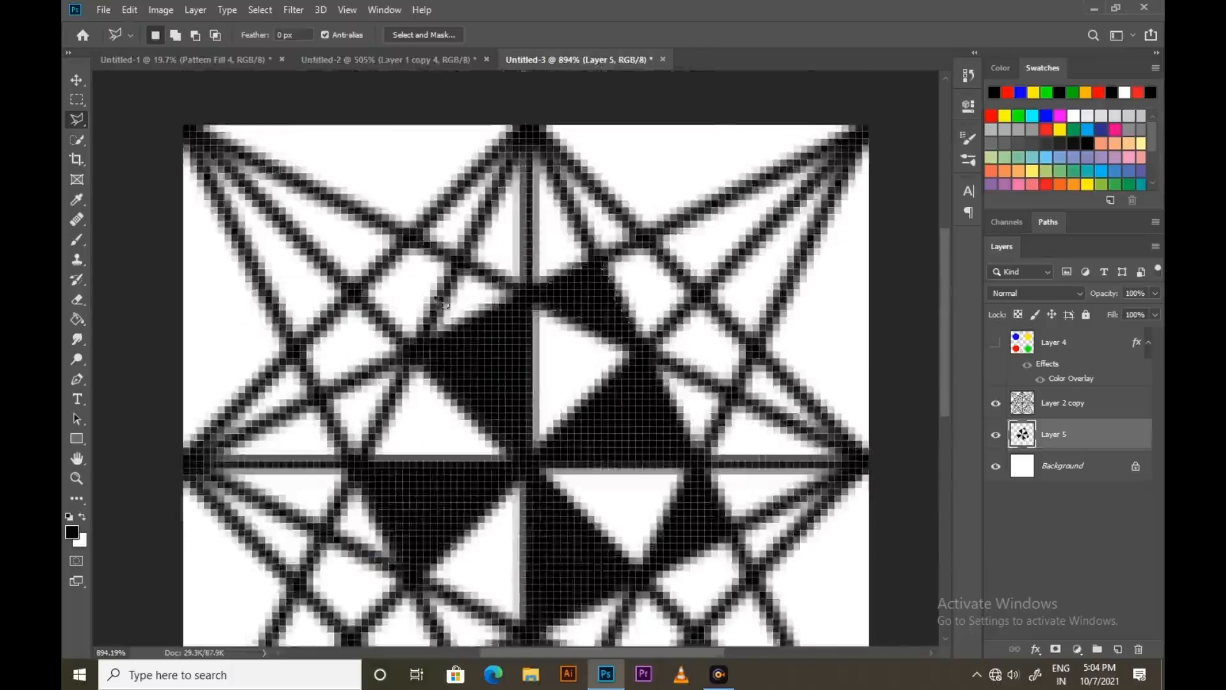
- Fill more alternating facets around the inner star and out to the tile's upper-right corner with black
click(486, 274)
click(532, 372)
key(alt+BackSpace)
key(ctrl+0)
key(alt+BackSpace)
key(alt+BackSpace)
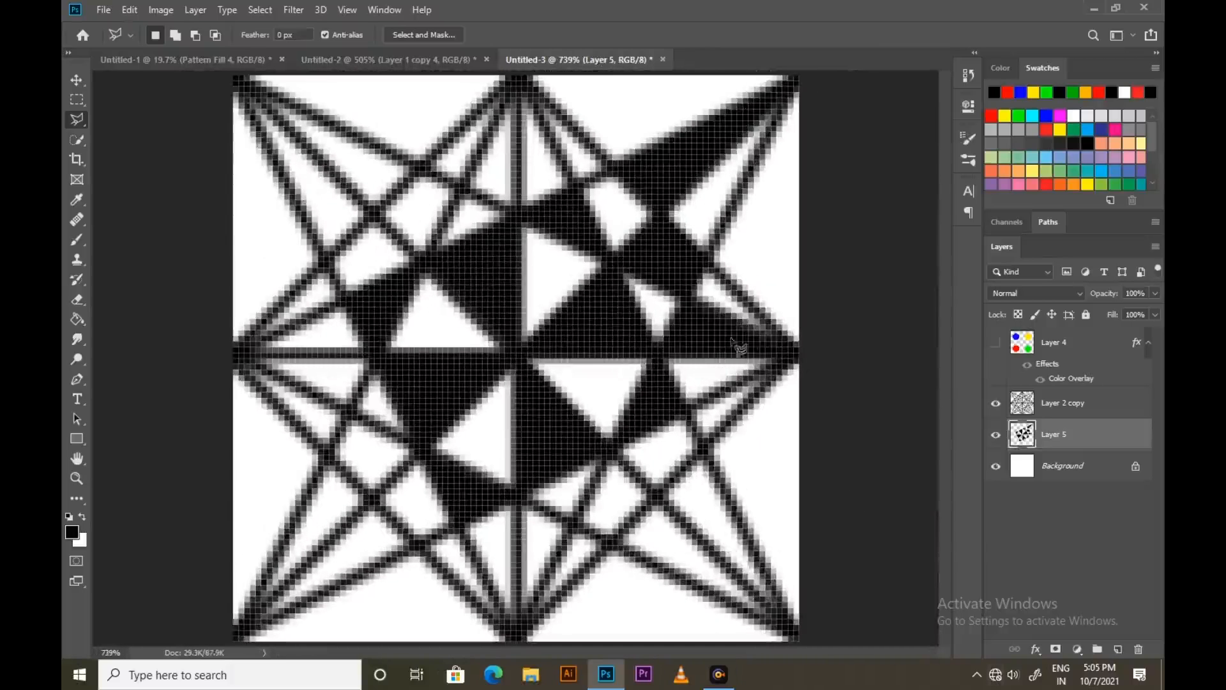
- Fill alternating facets across the lower part of the tile, out to both bottom corners, with black
key(alt+BackSpace)
click(703, 453)
click(658, 495)
click(800, 644)
click(703, 453)
key(alt+BackSpace)
key(alt+BackSpace)
key(alt+BackSpace)
key(alt+BackSpace)
key(alt+BackSpace)
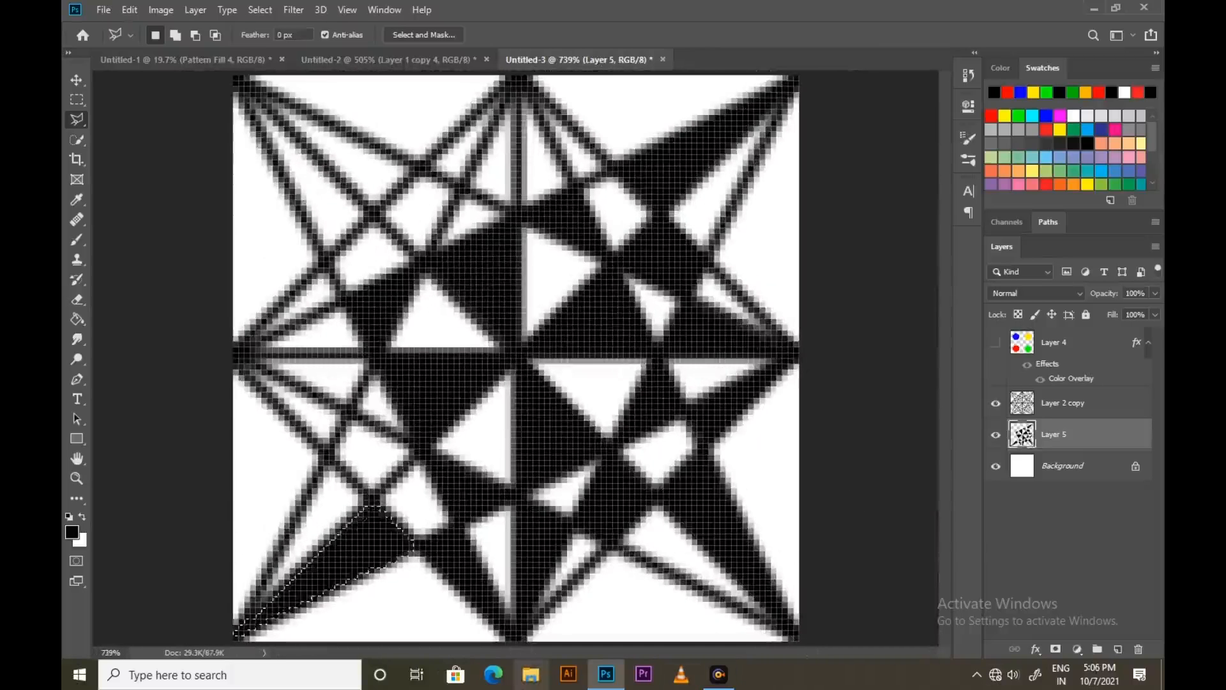
- Fill the alternating facets along the tile's left side and toward its upper-left corner with black
key(alt+BackSpace)
key(alt+BackSpace)
key(alt+BackSpace)
click(235, 77)
key(alt+BackSpace)
key(alt+BackSpace)
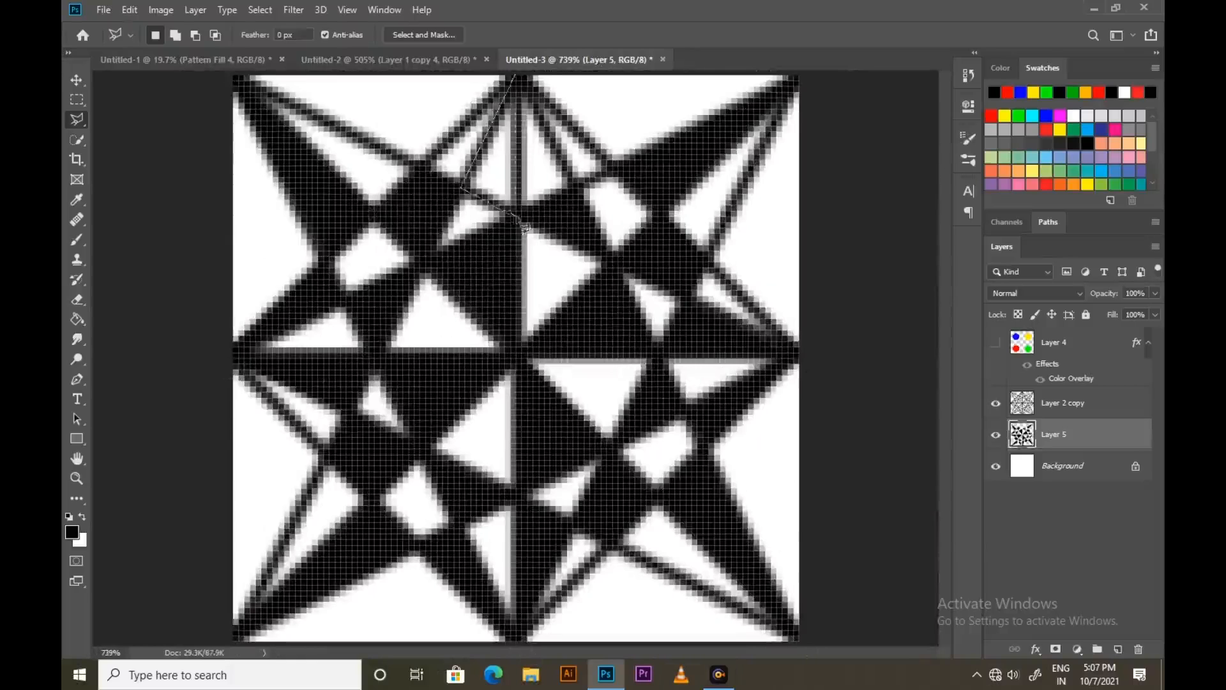
- Fill the remaining facets beside the top midpoint and the outer triangles in the tile's right half with black
key(alt+BackSpace)
click(533, 77)
key(alt+BackSpace)
key(alt+BackSpace)
- Fill the outer triangle on the lower half of the tile's left edge with black
scroll(520, 580, down, 2)
click(374, 433)
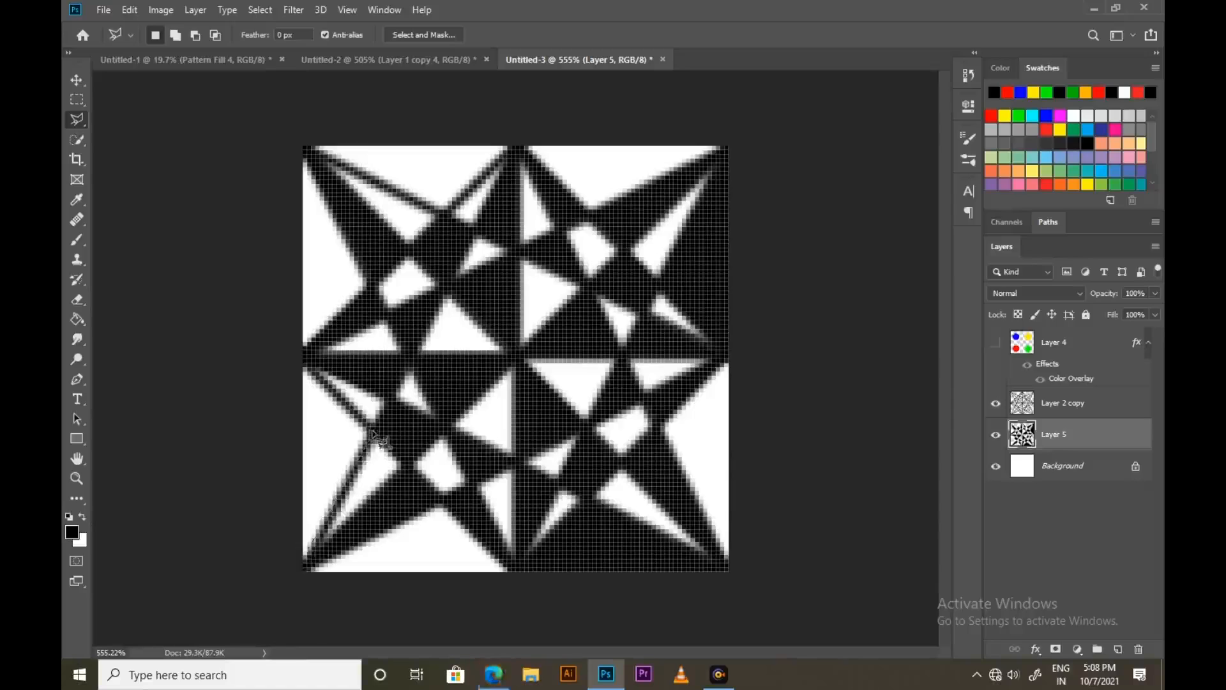
click(278, 626)
click(256, 351)
click(307, 356)
click(374, 433)
key(alt+BackSpace)
- Fill the outer triangle on the left half of the tile's top edge with black and clear the selection
scroll(505, 127, up, 1)
click(439, 202)
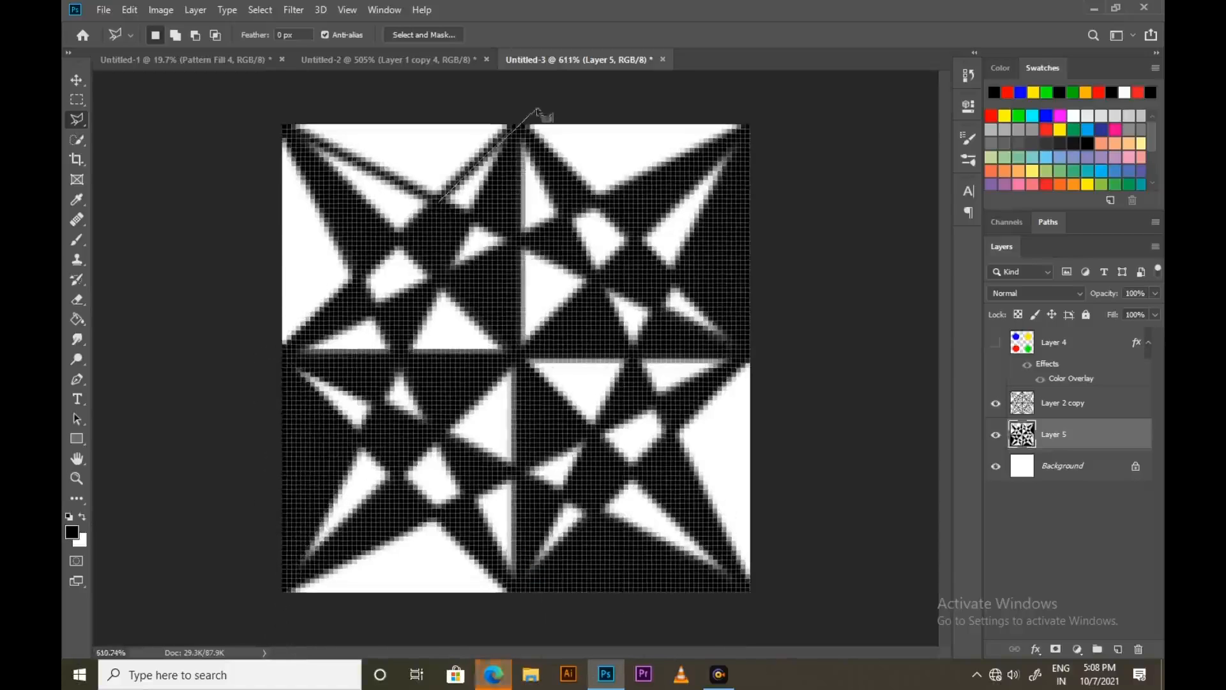
click(538, 104)
click(233, 100)
click(439, 202)
key(alt+BackSpace)
key(ctrl+d)
- Define the black-filled tile as a new pattern with its default name, and hide Pattern Fill 4 in Untitled-1
click(130, 10)
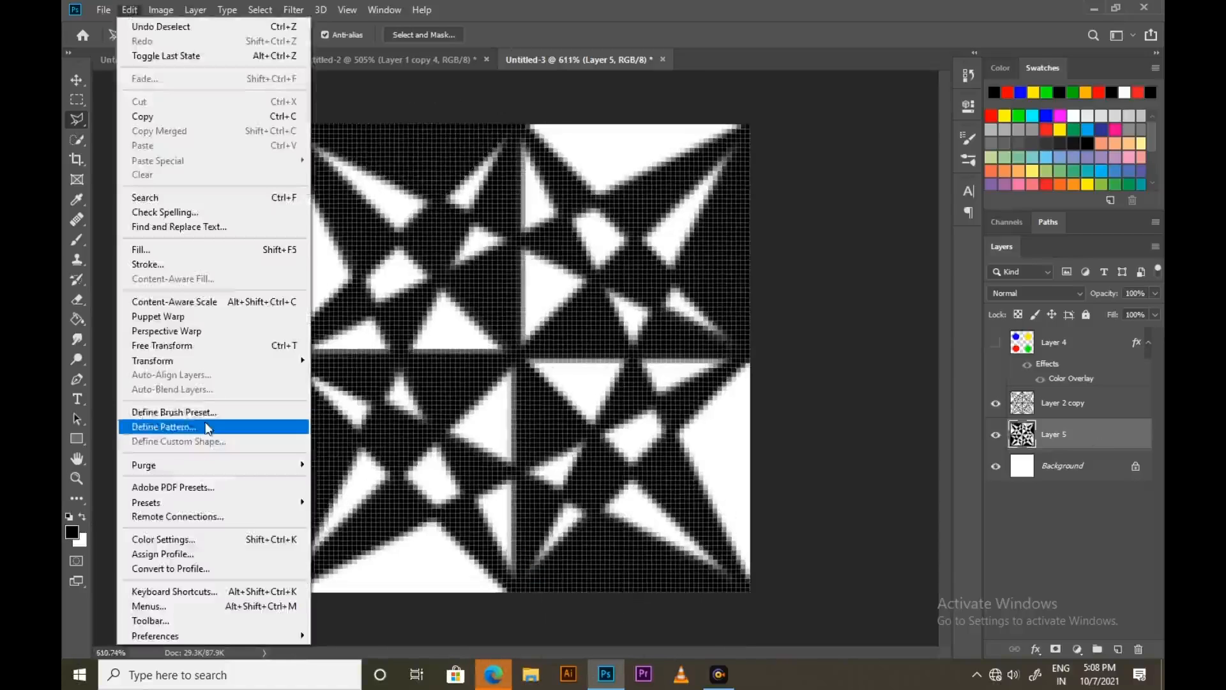
click(206, 426)
key(Return)
click(231, 60)
click(996, 342)
- Try a Pattern fill layer using the black-filled star tile at 693% scale
click(1078, 650)
click(1080, 397)
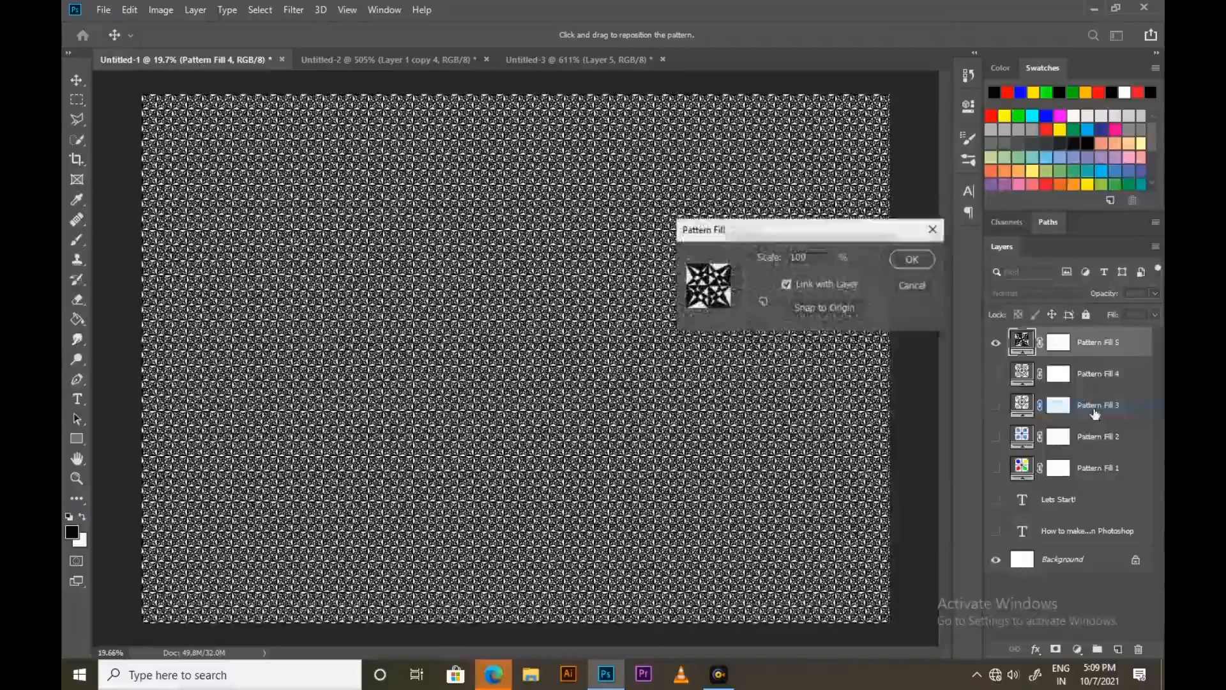
click(828, 258)
drag(828, 258, 870, 275)
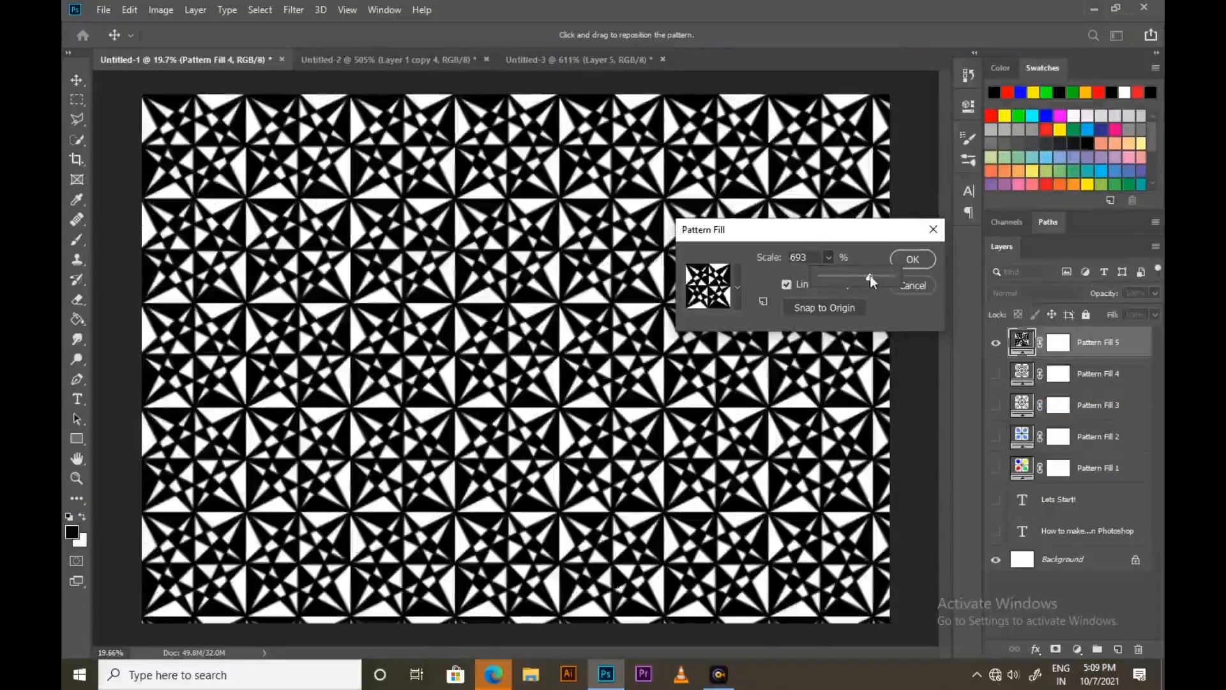
click(916, 287)
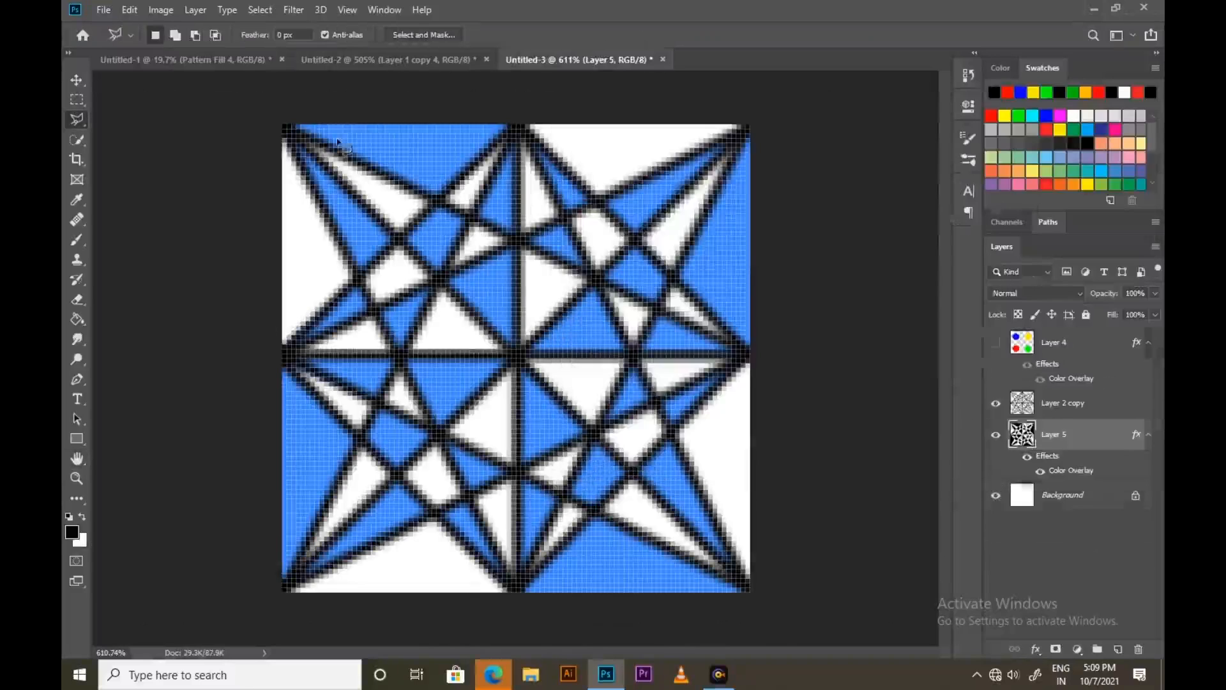
- Define the blue-overlaid star tile as a pattern and start a new Pattern fill layer in Untitled-1
click(130, 10)
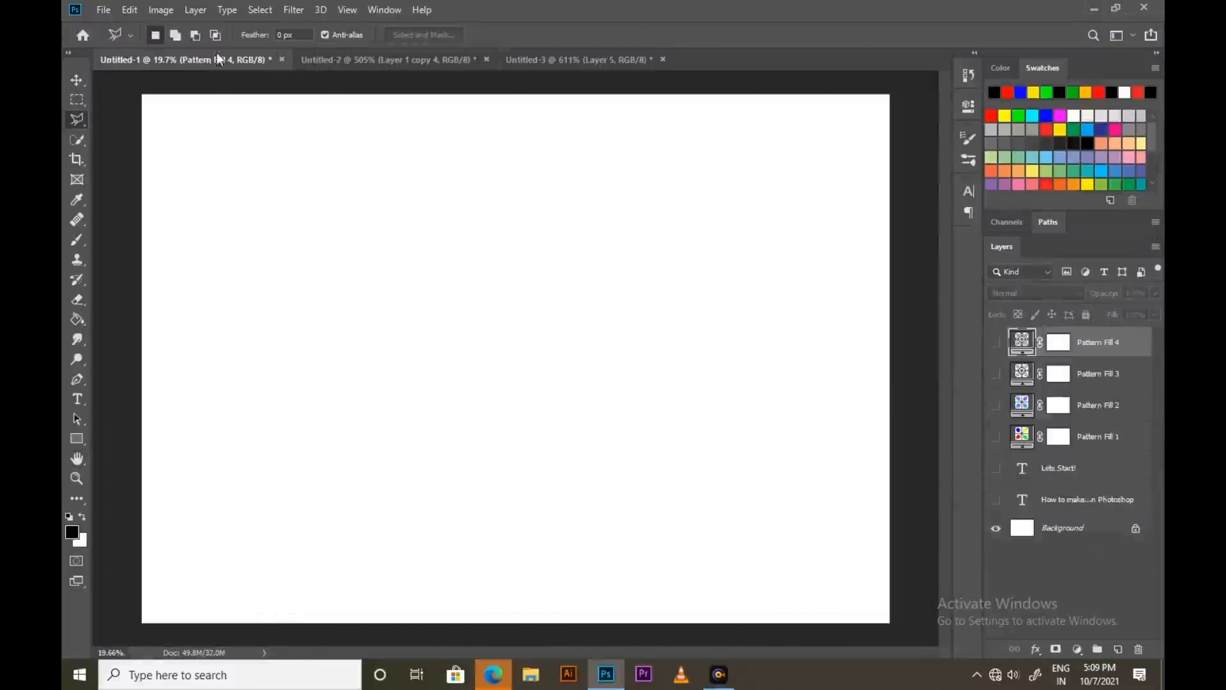
click(1078, 650)
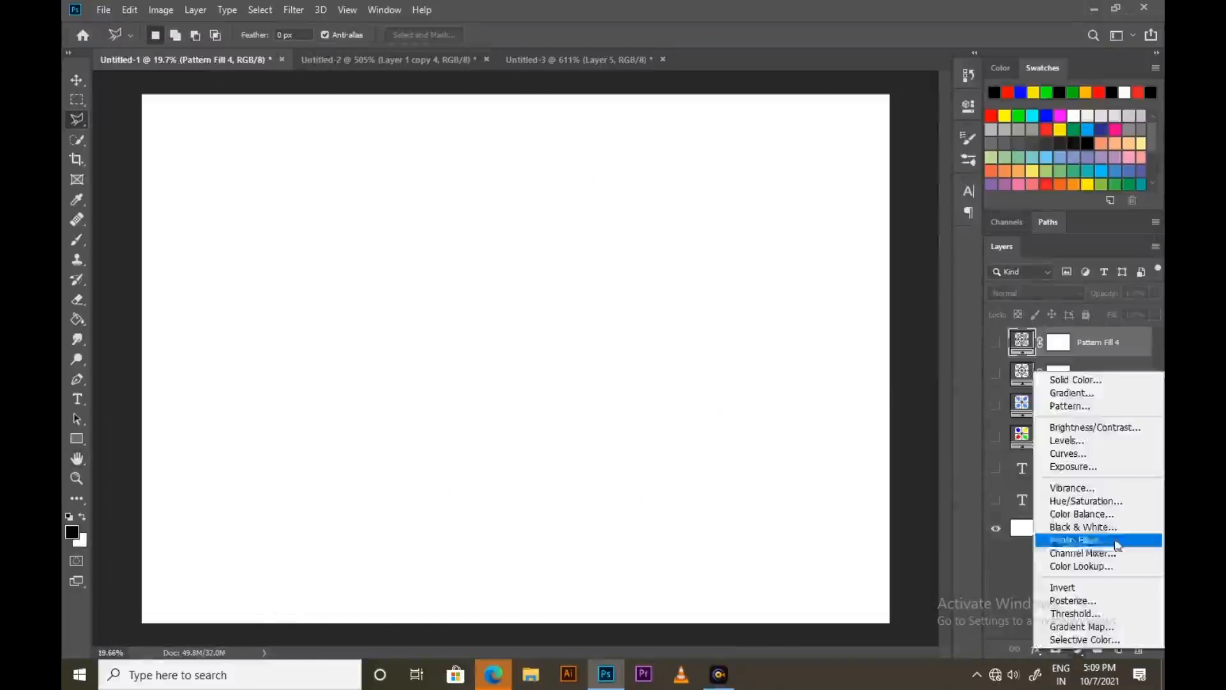
click(1086, 419)
- Save the pattern presets as the PAT file "seamless pattern1" in the project folder on Local Disk (E:), and close the pattern fill settings
click(739, 286)
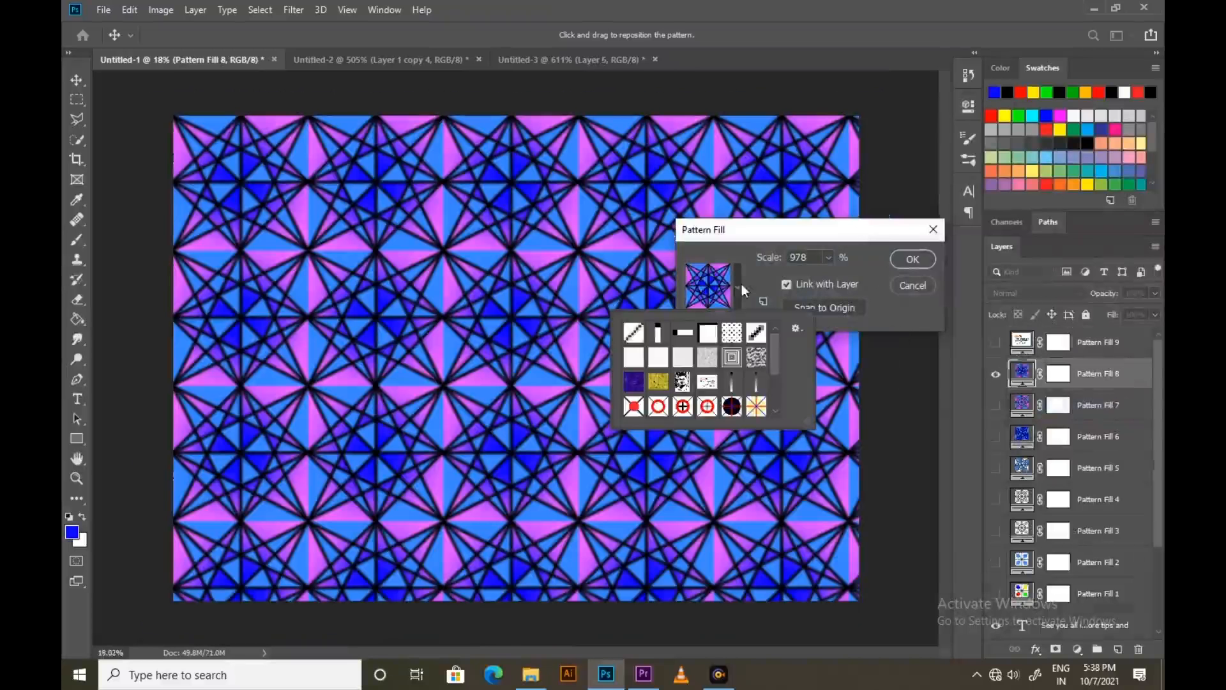
click(799, 325)
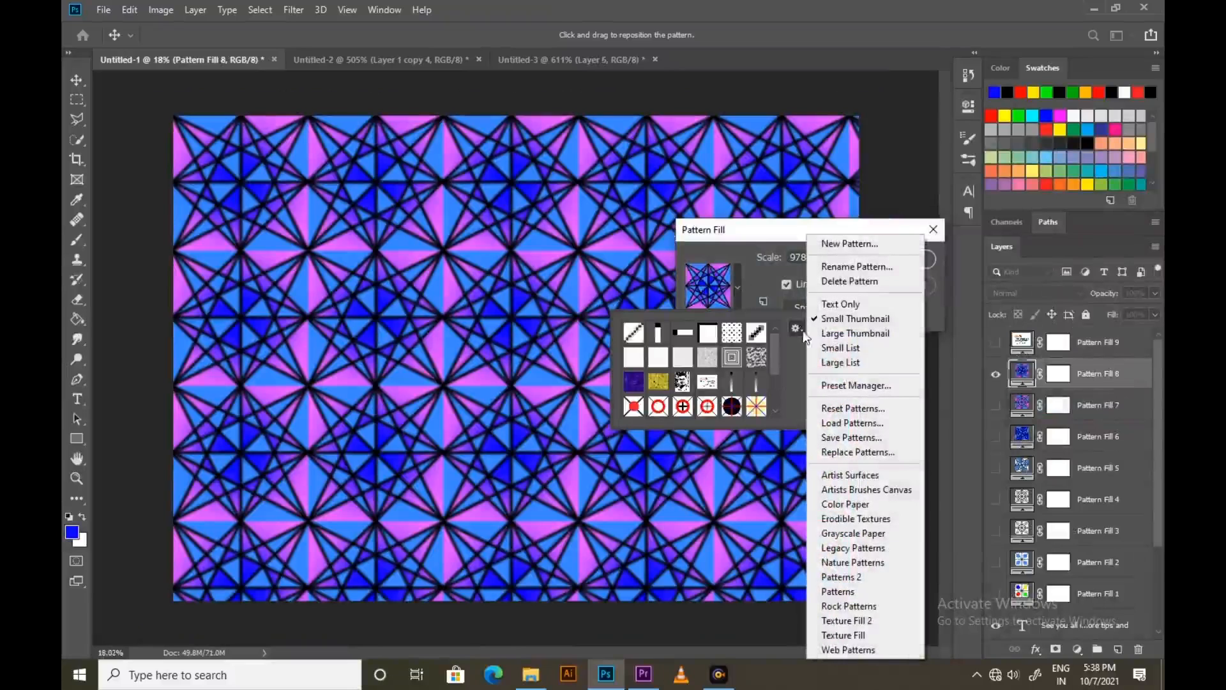
click(866, 440)
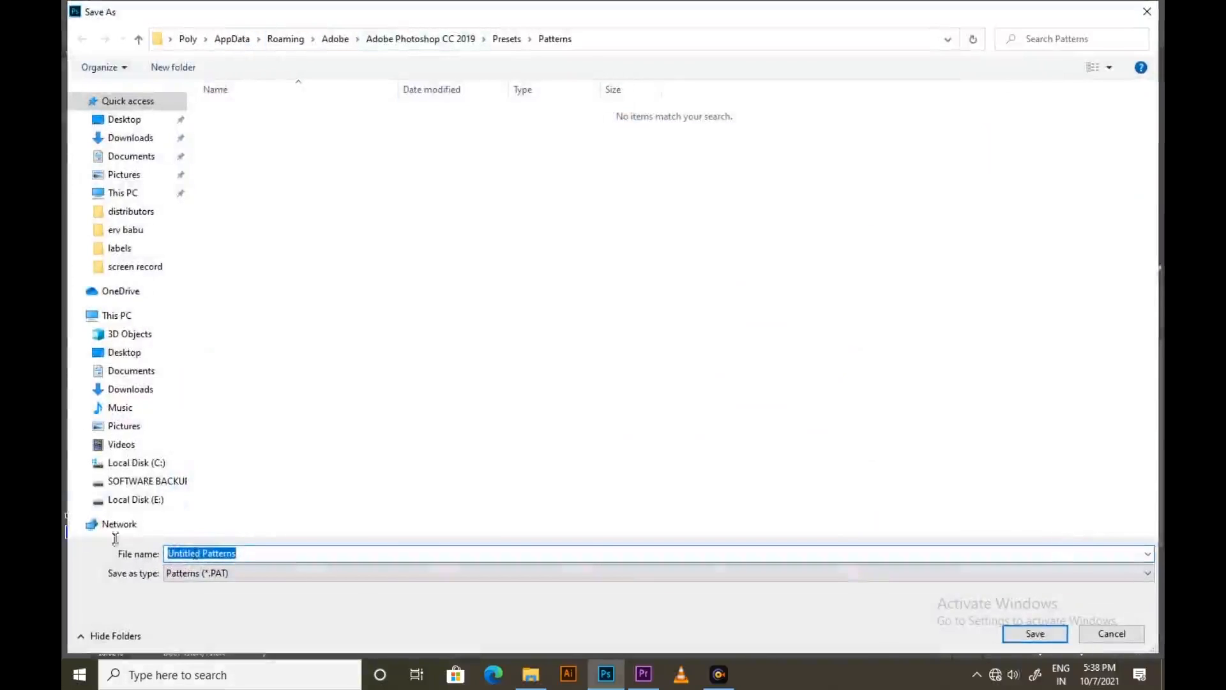
click(136, 500)
double_click(583, 159)
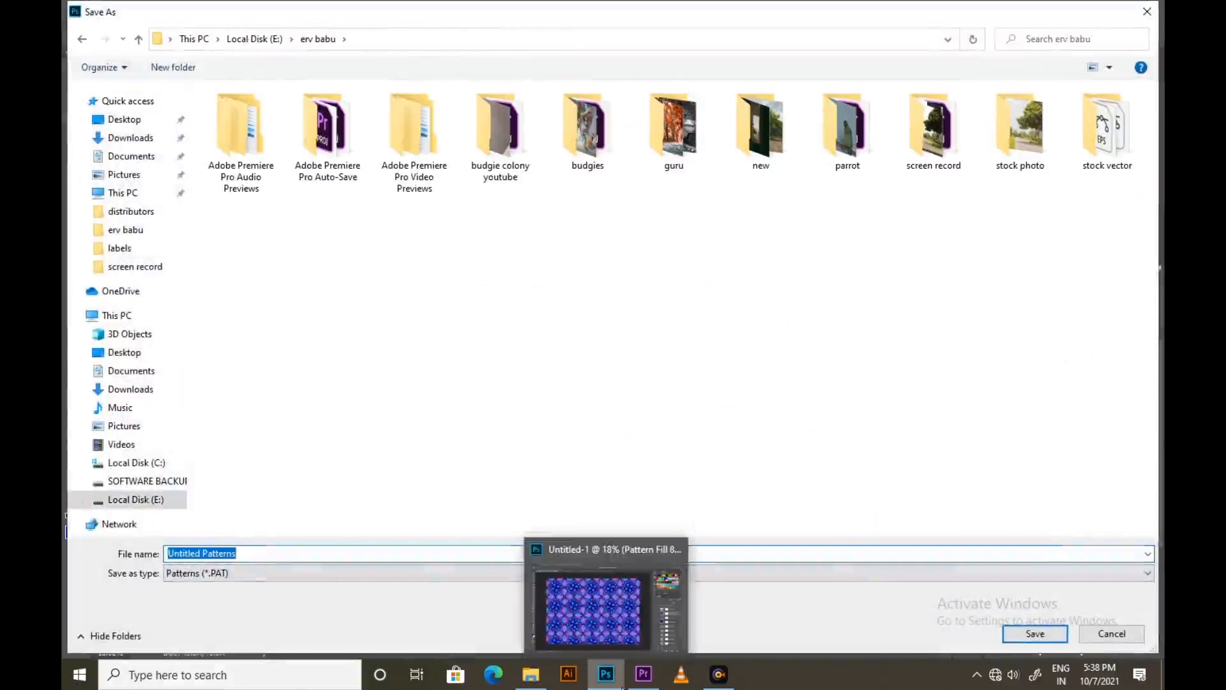
text(seamless)
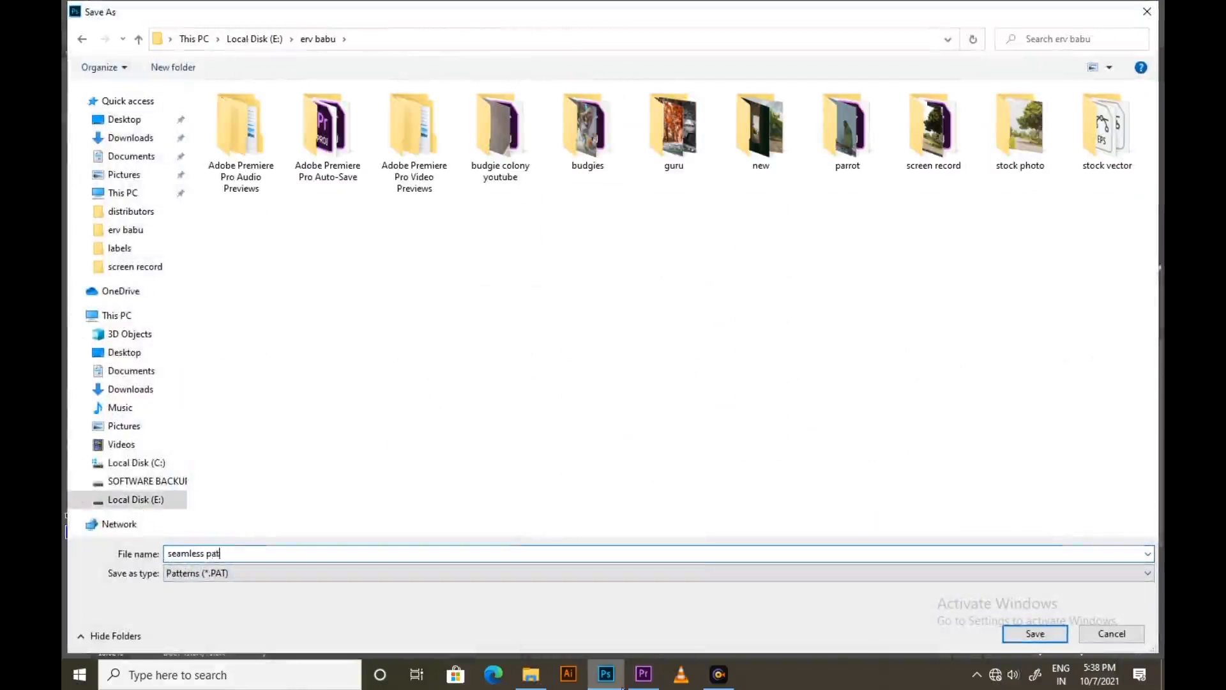
click(1047, 633)
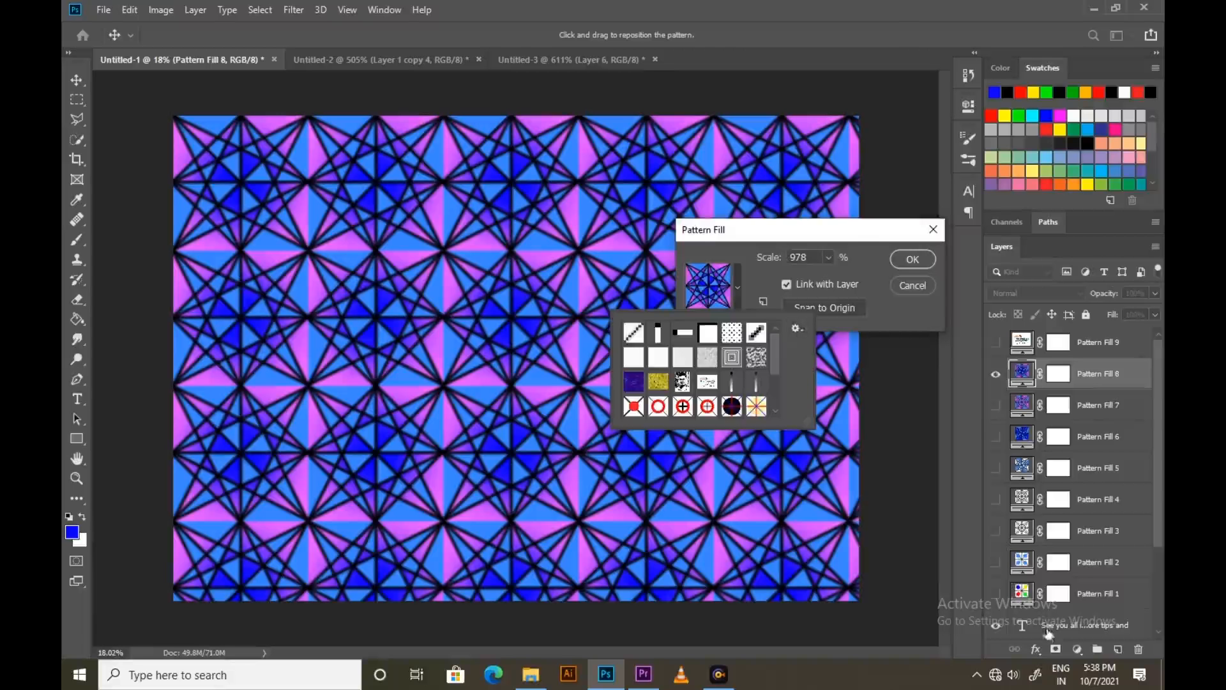
click(929, 263)
- Switch to File Explorer and open the seamless pattern1 file from the project folder on Local Disk (E:)
click(531, 674)
click(323, 128)
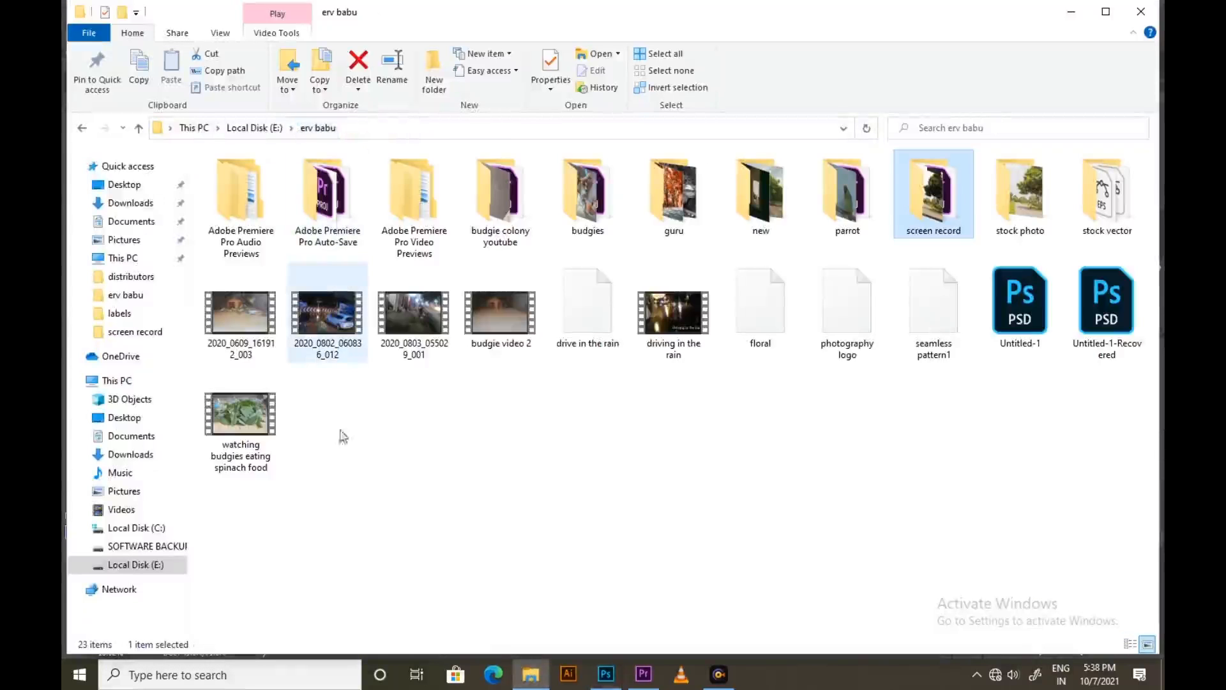
click(683, 471)
double_click(953, 306)
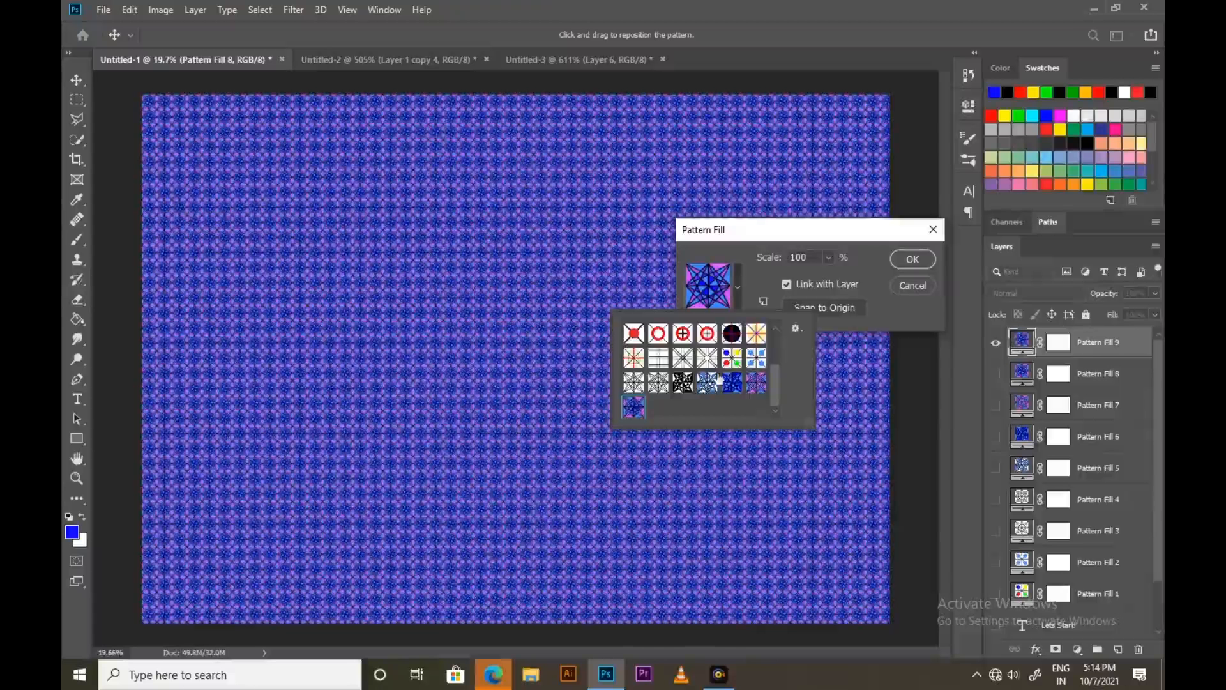
- Choose the diagonal-line preset for the new pattern fill and enlarge its scale to 572%
scroll(715, 377, up, 3)
click(634, 333)
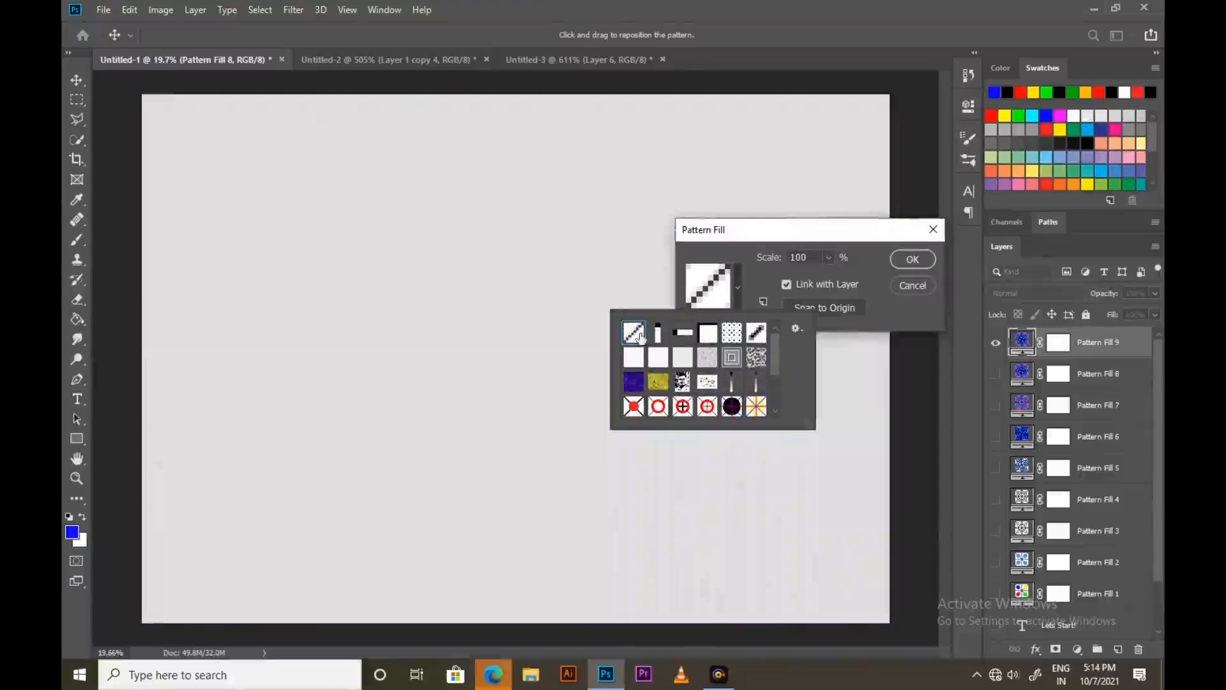
click(829, 258)
mouse_move(830, 276)
mouse_down()
mouse_move(877, 275)
mouse_move(820, 274)
mouse_up()
- Switch the pattern fill to the upright black-and-white bar preset, then to the sideways bar preset
click(740, 286)
click(659, 333)
click(883, 247)
click(738, 286)
click(683, 332)
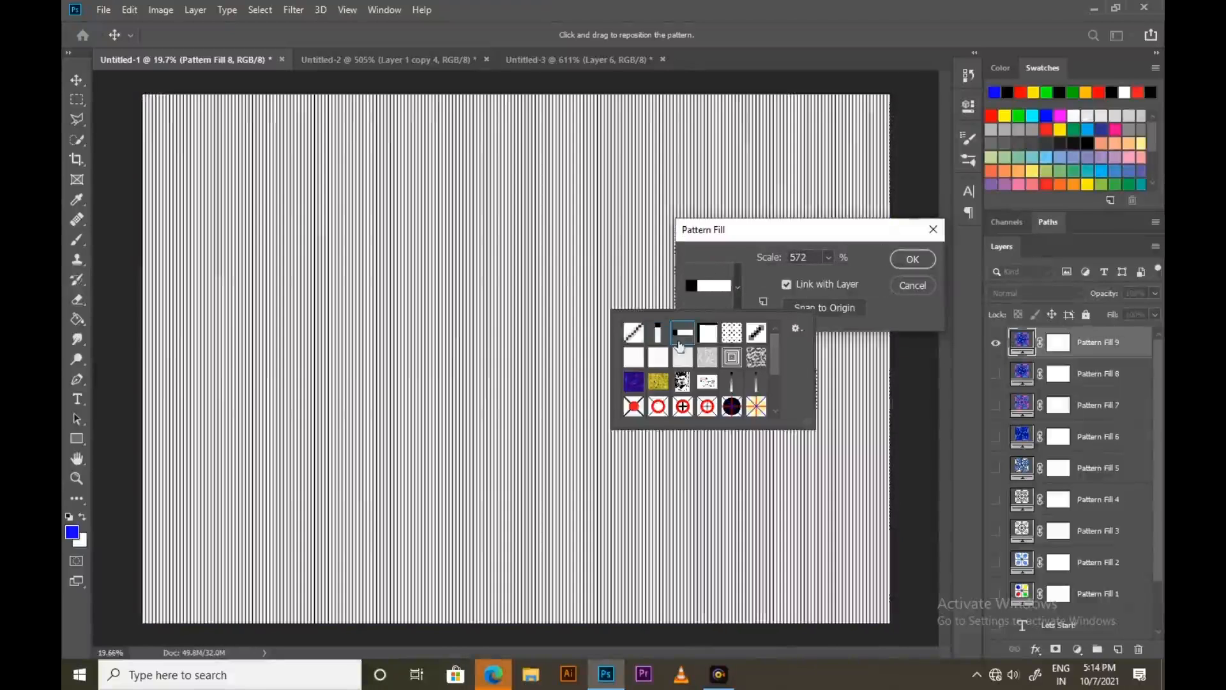
- Preview the black-edged, dotted, thick diagonal-line and white texture presets in the pattern fill, and enlarge the scale to 835%
click(708, 332)
click(735, 334)
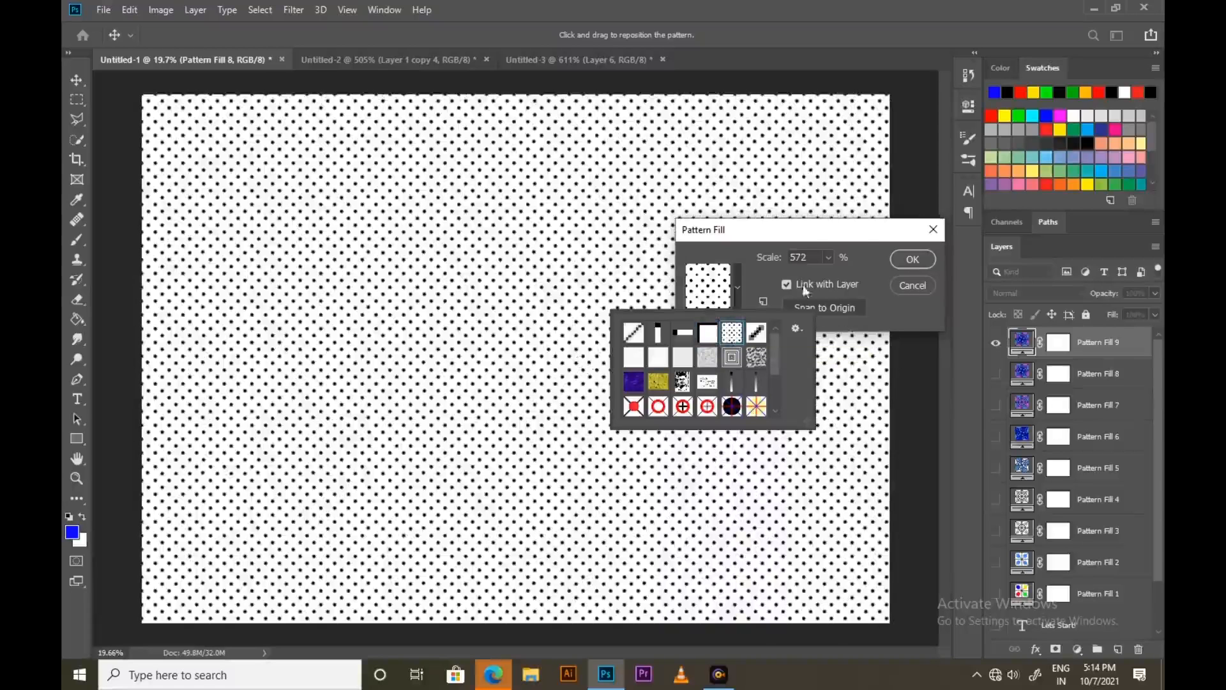
click(756, 331)
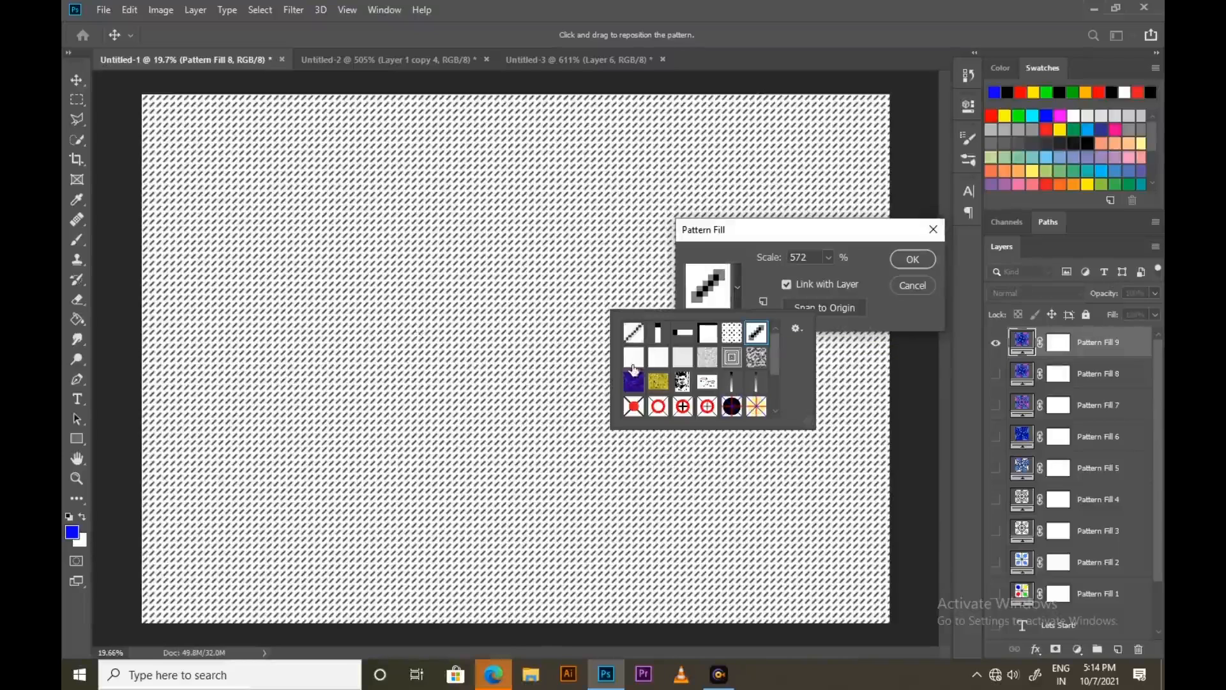
click(633, 367)
click(825, 259)
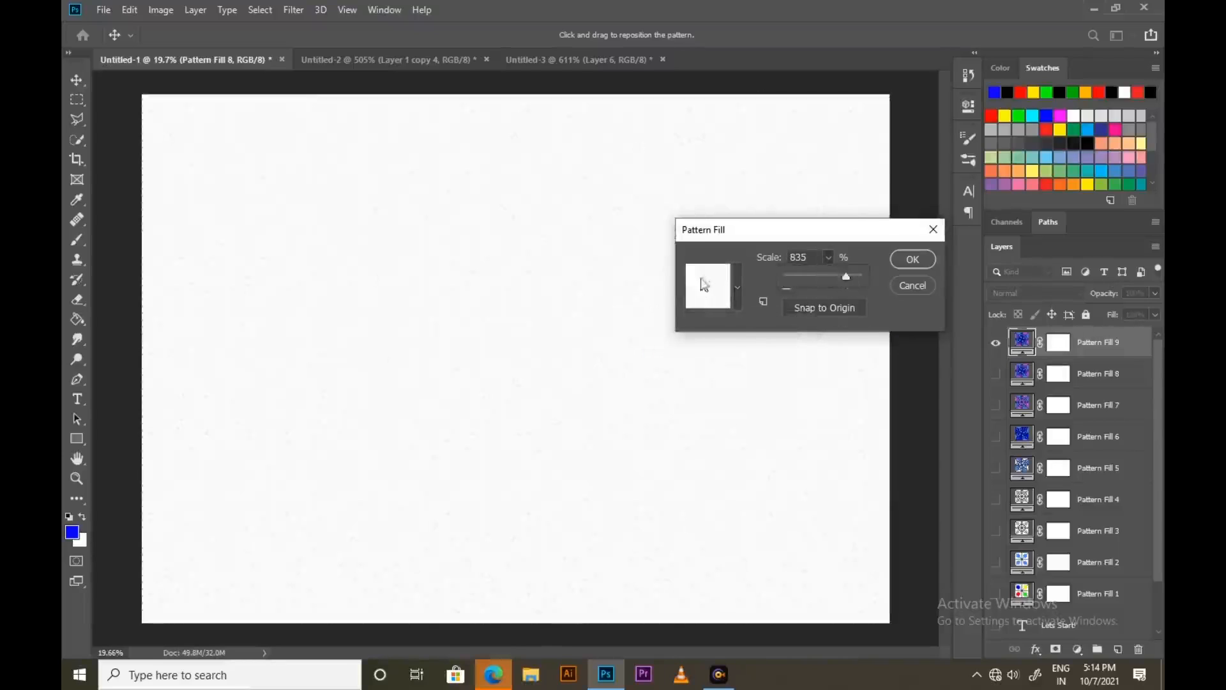
- Preview the grey texture presets, then choose the concentric-squares preset for the pattern fill and adjust its scale
click(704, 285)
click(683, 358)
click(707, 360)
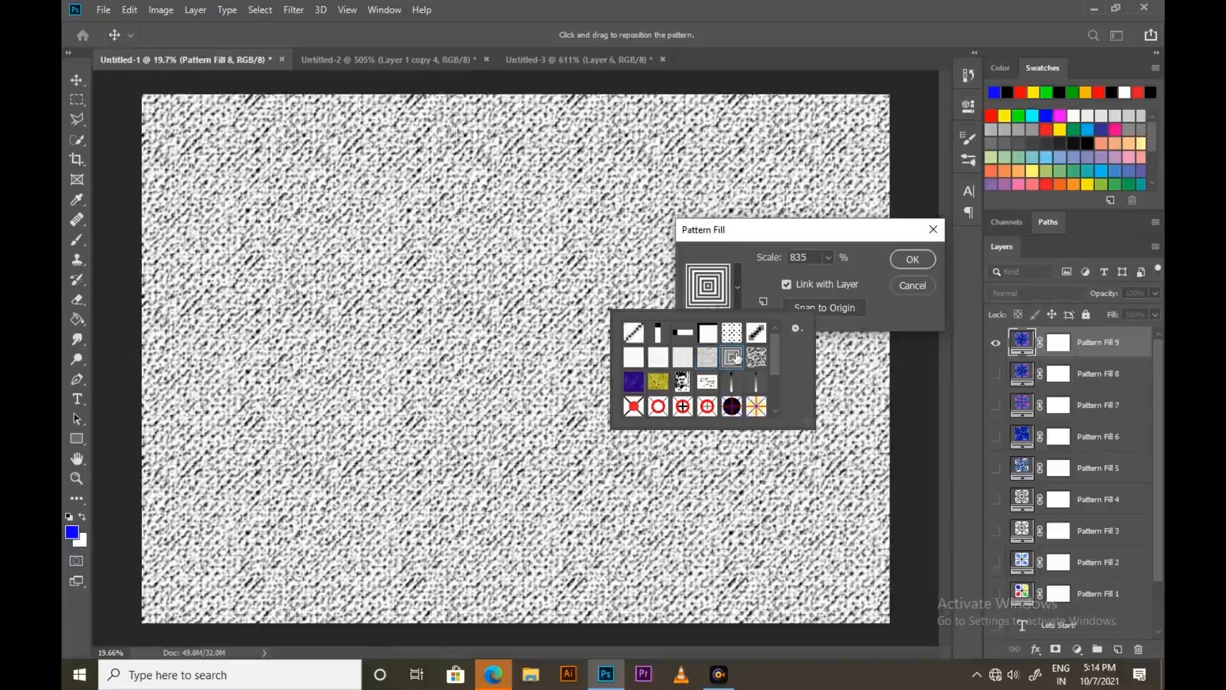
click(733, 357)
drag(827, 260, 806, 276)
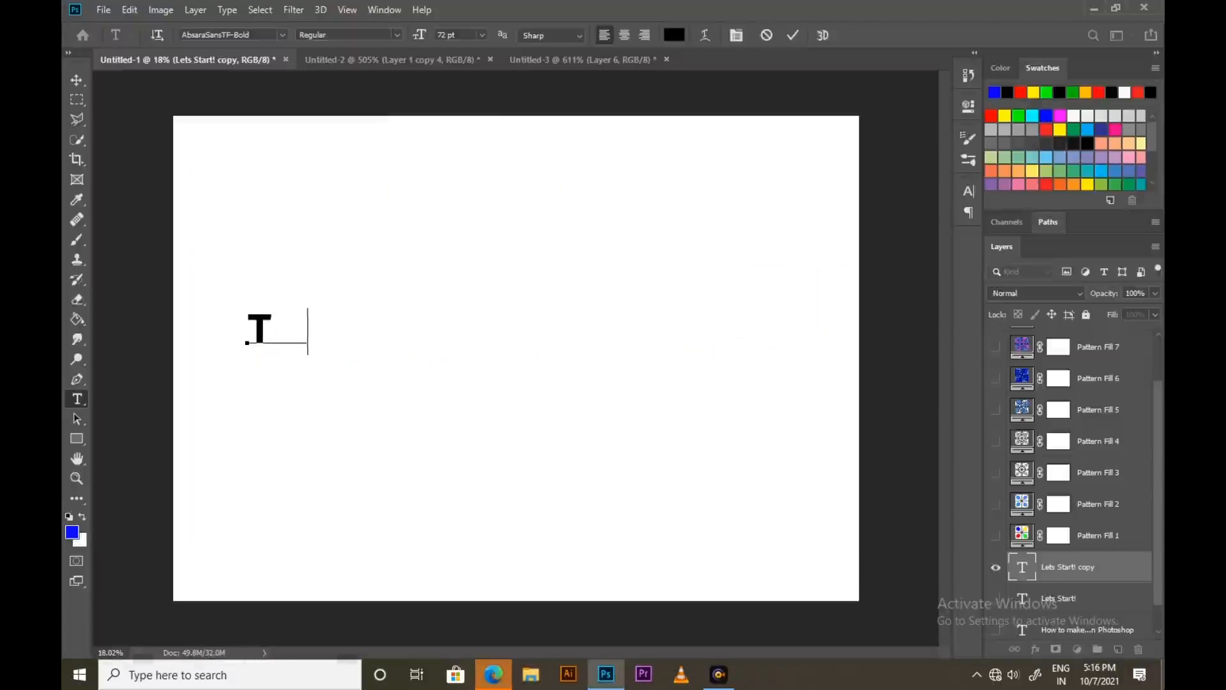
- Complete the copied title text as "Thanks for watching", then duplicate that text layer with the original hidden
text(hanks for watching)
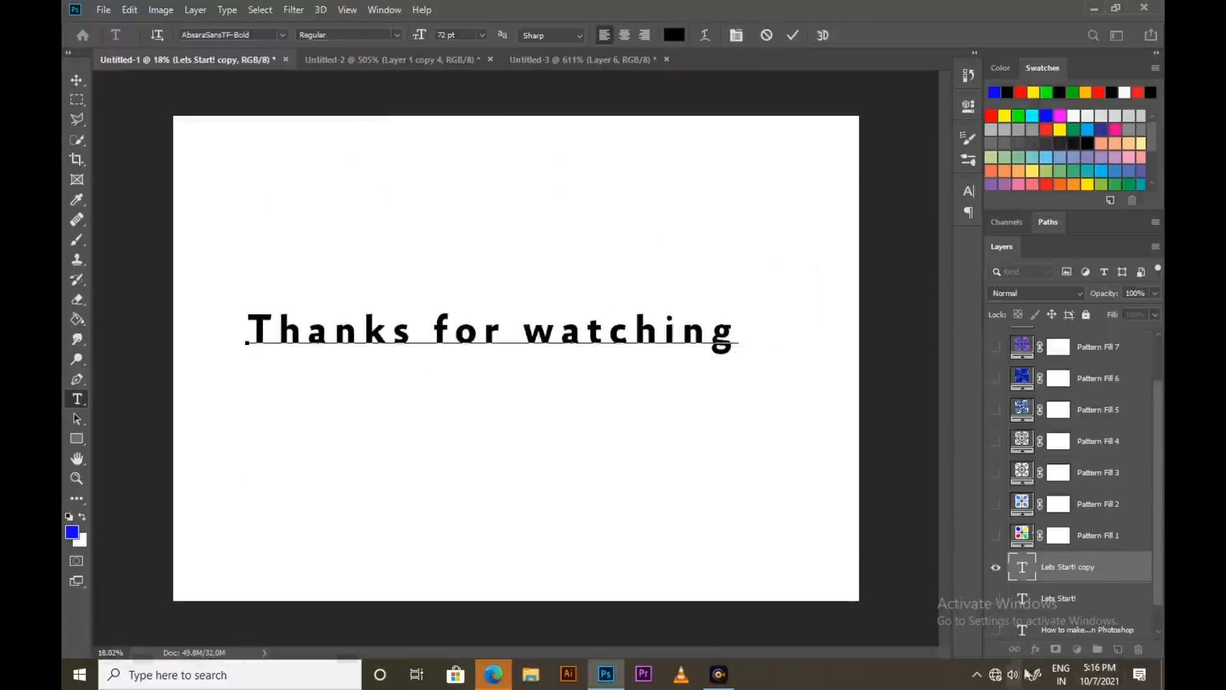
click(1095, 571)
key(ctrl+j)
click(996, 598)
- Replace the duplicated layer's text with "See you all in some other Tutorial", breaking the line after "some"
double_click(1022, 568)
text(See you all )
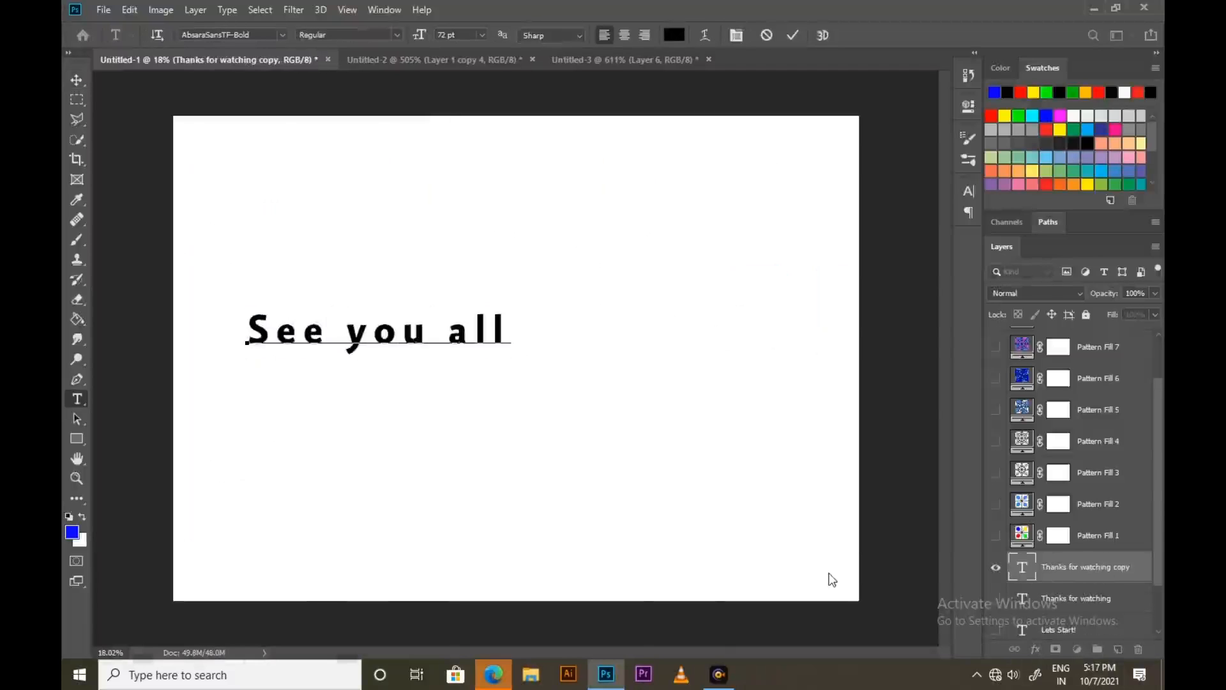
text(in somne)
key(BackSpace)
key(BackSpace)
text(ew)
key(BackSpace)
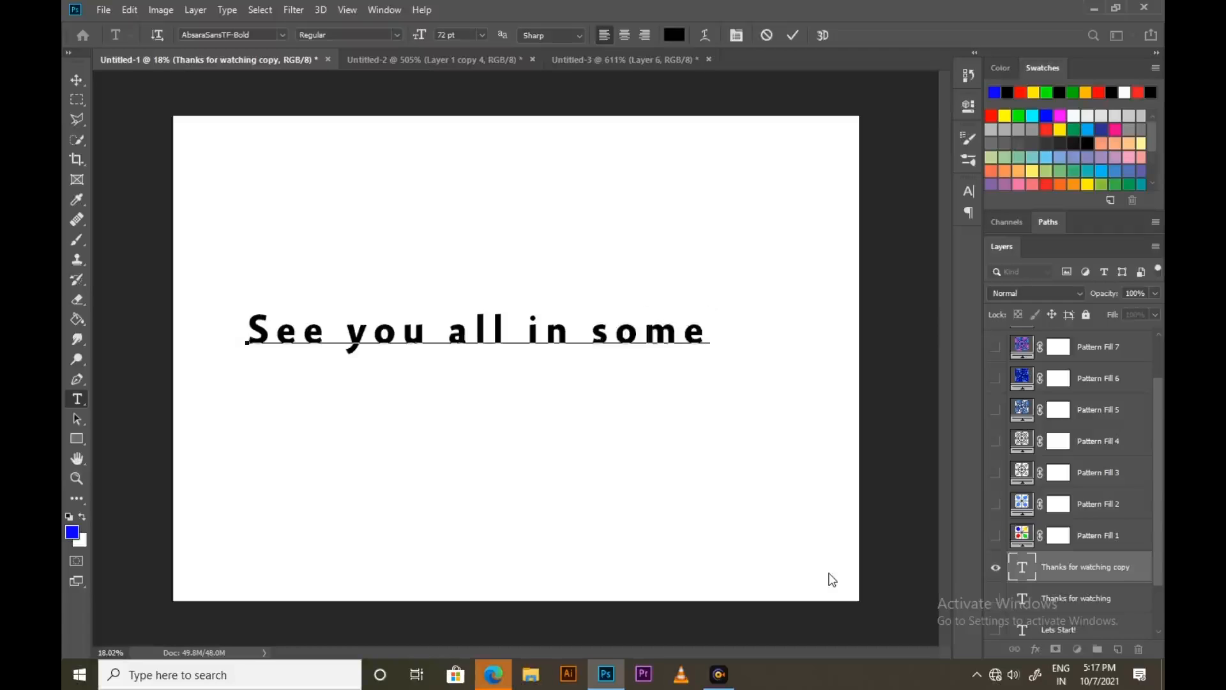
key(Return)
text(other )
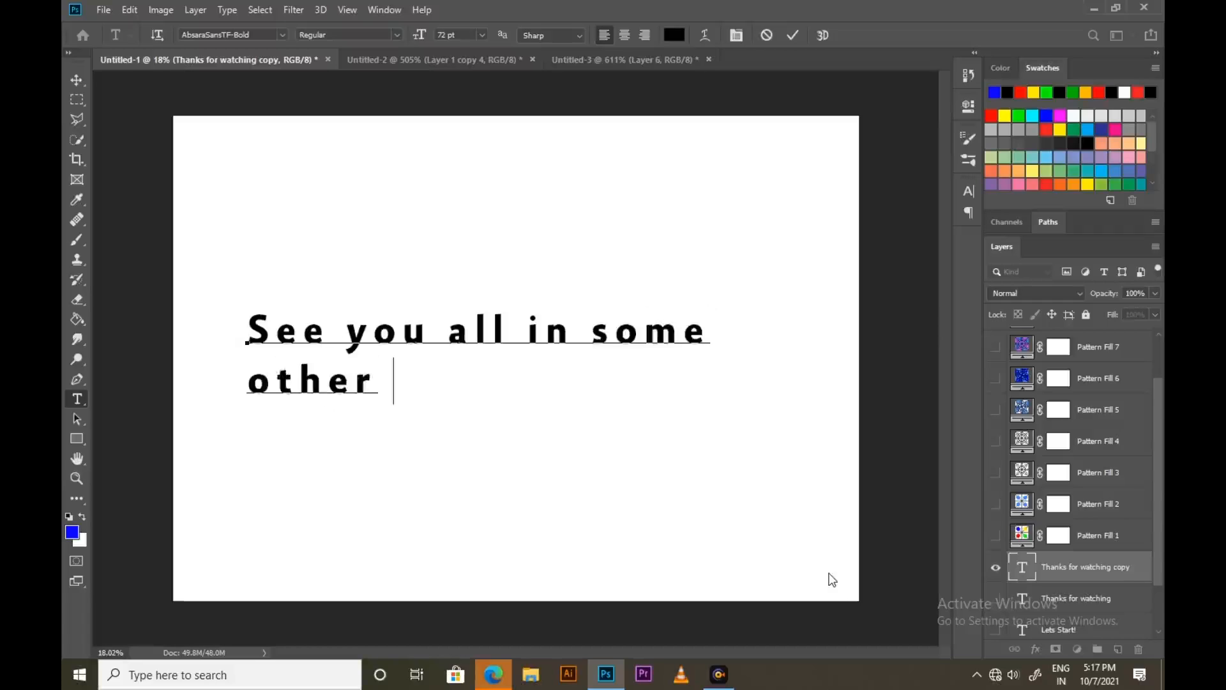
text(Tutorial )
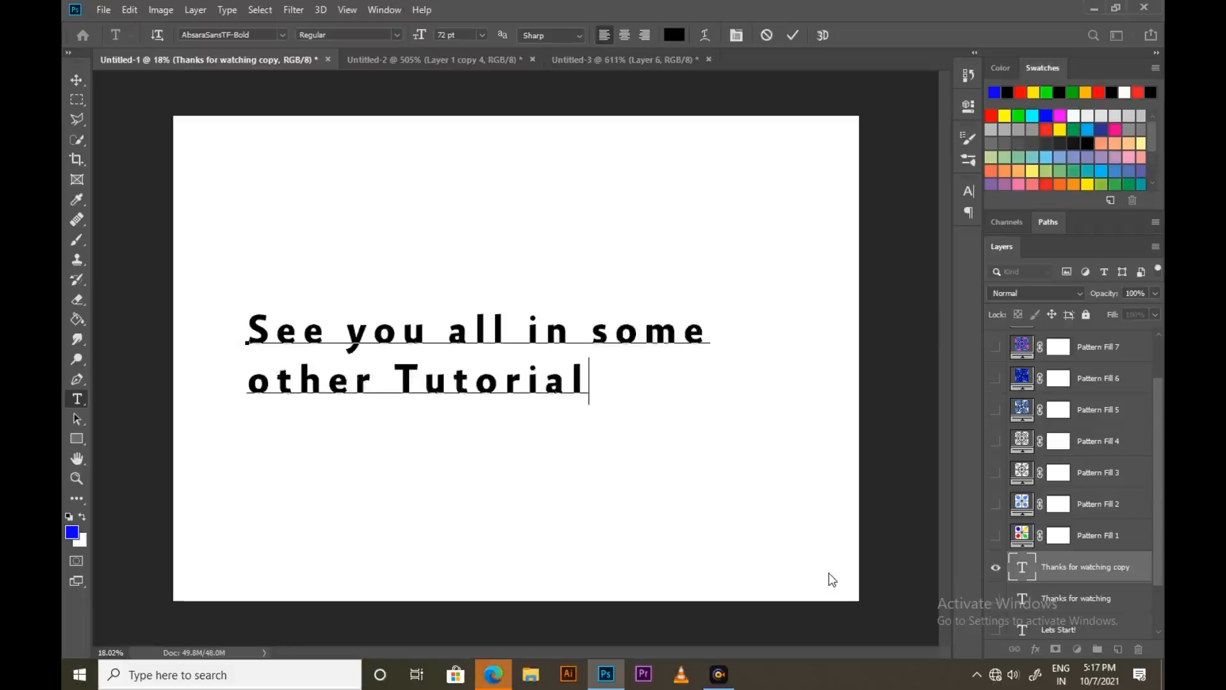
- Continue the closing text with the lines "Subscribe for more" and "tips and tutorial on", and start another line
text(Subscribe for more )
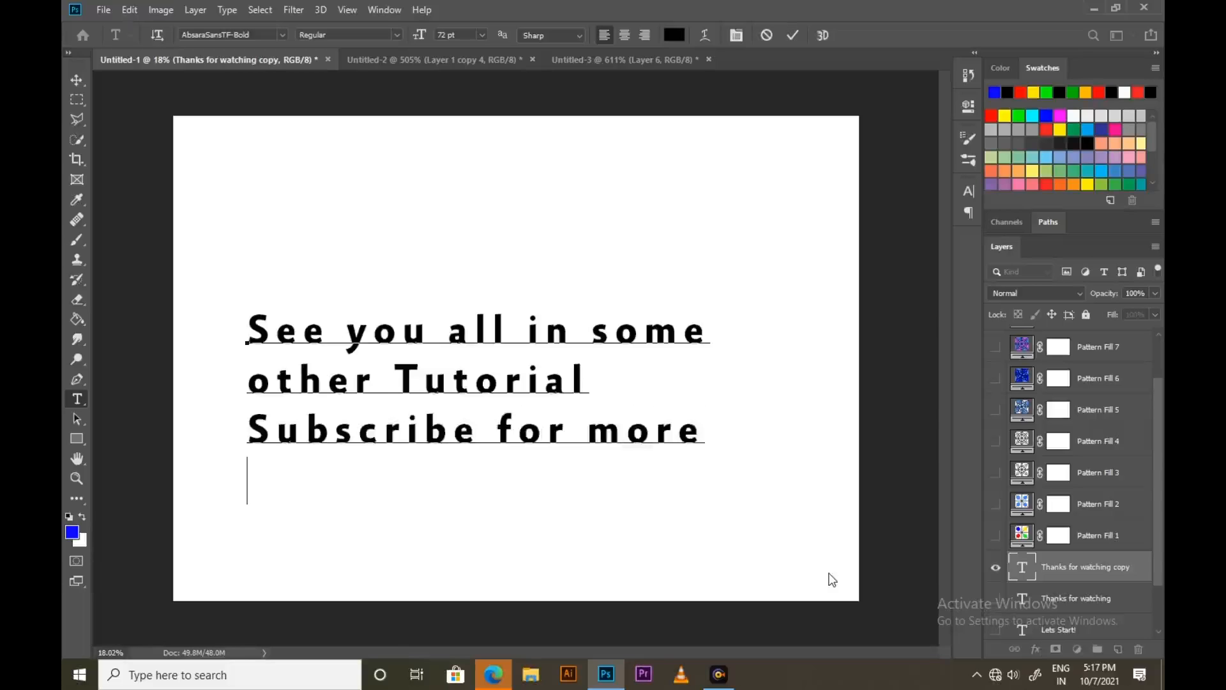
text(tips and )
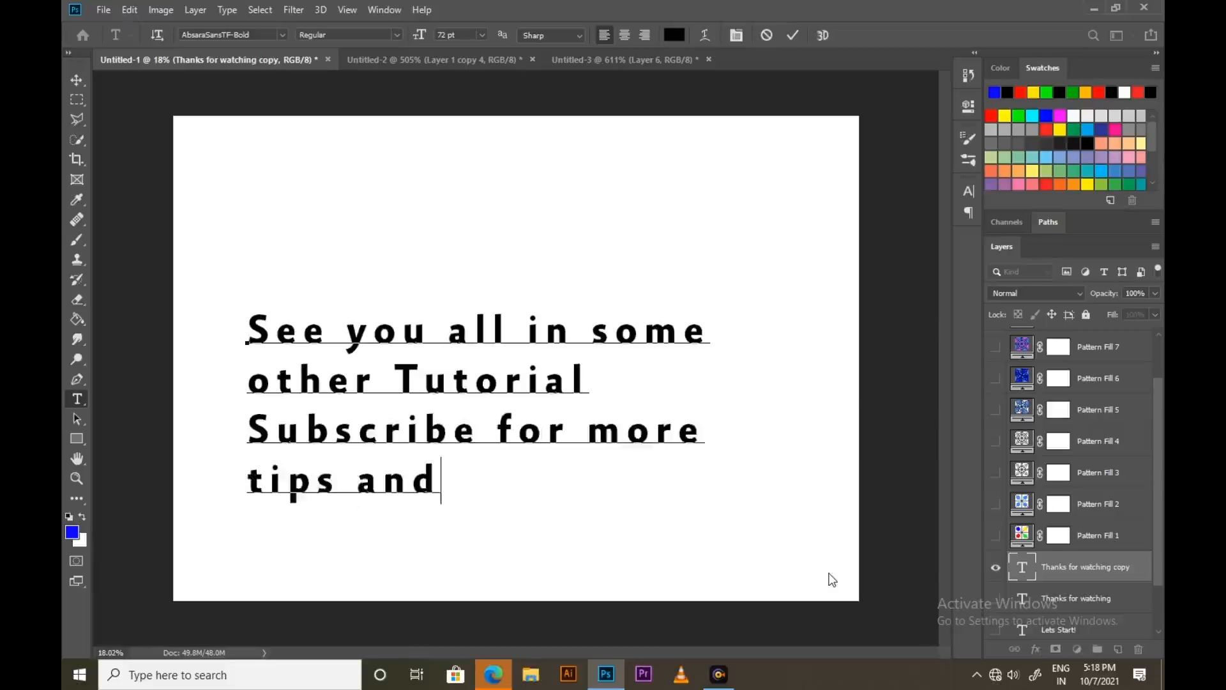
text(tutorial)
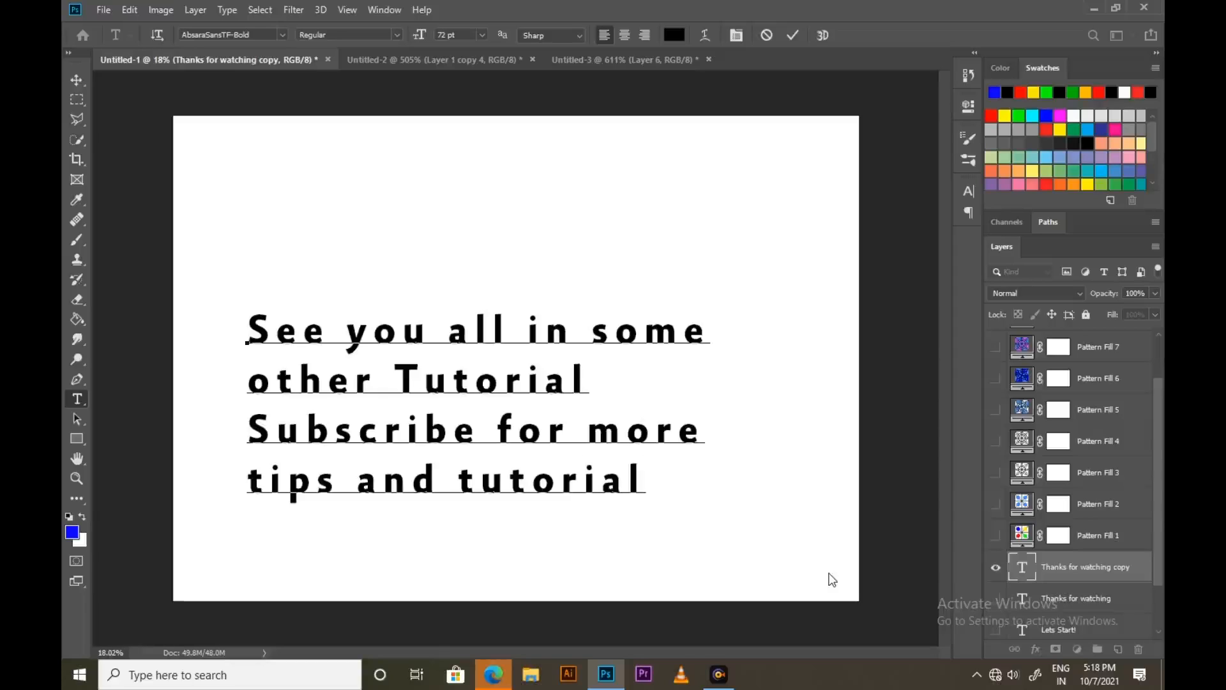
text( on)
key(Return)
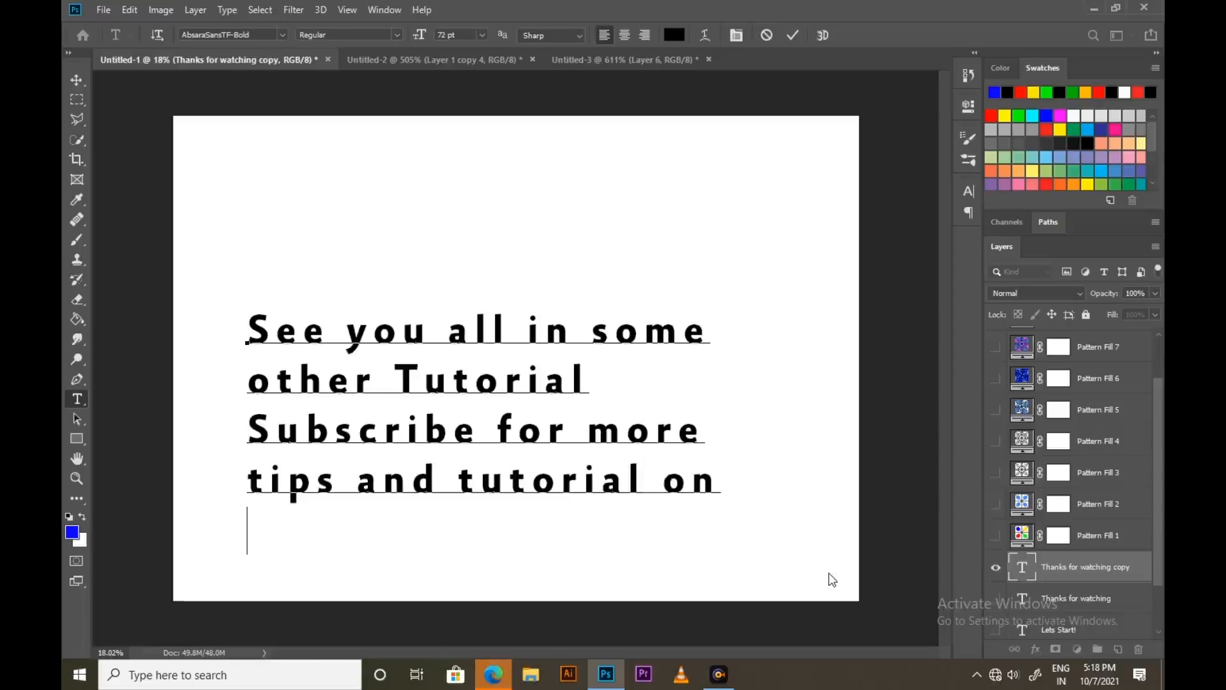